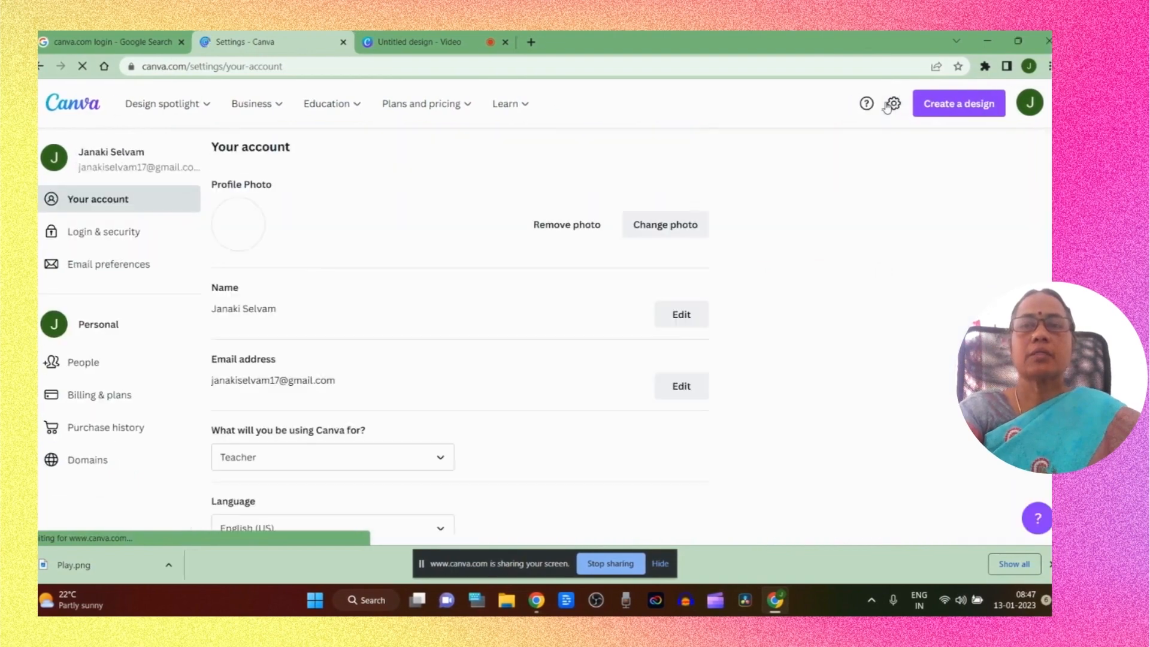
Look through the account settings, from the profile details and language to the connected social accounts and apps.
scroll(395, 381, down, 5)
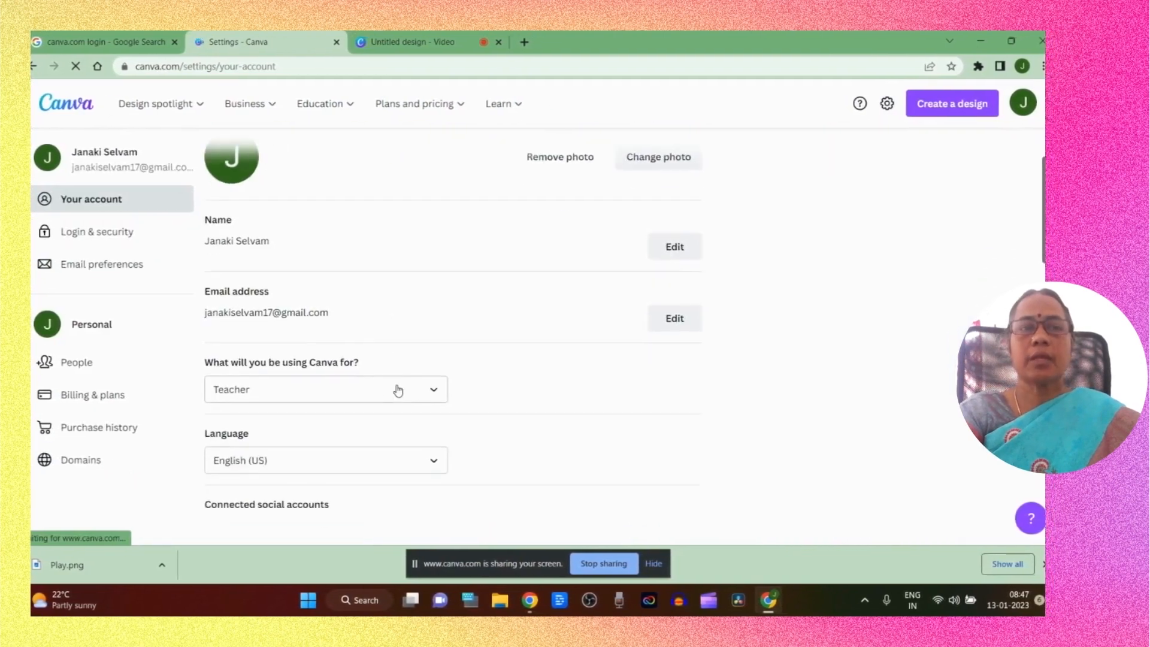
scroll(379, 397, up, 2)
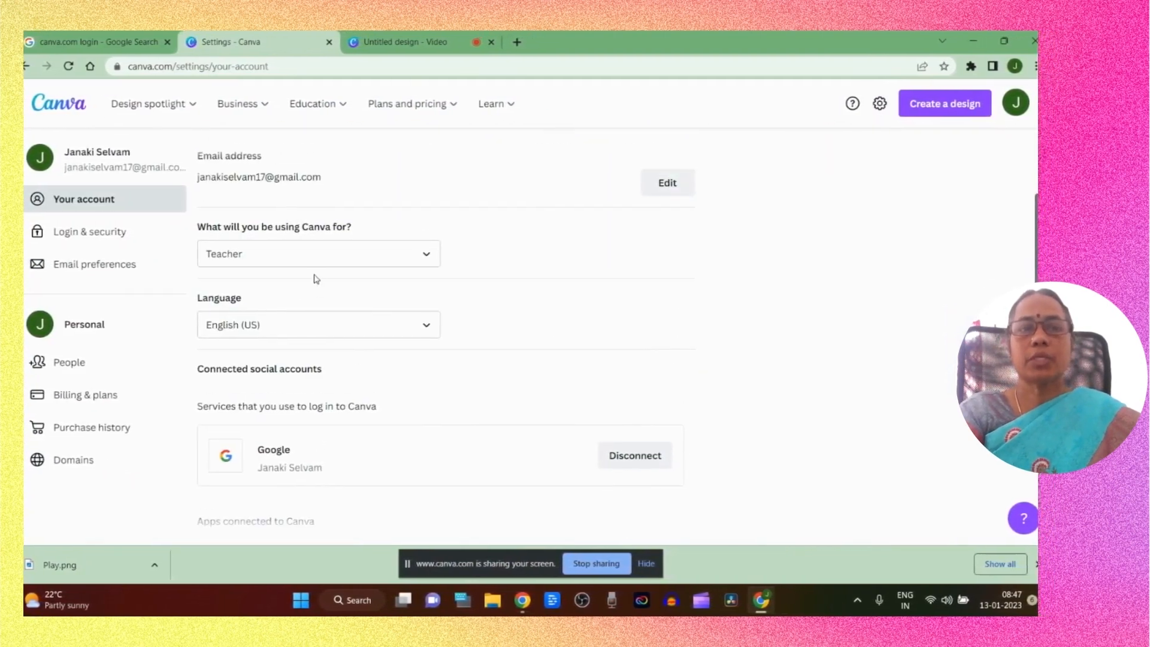
scroll(401, 456, down, 2)
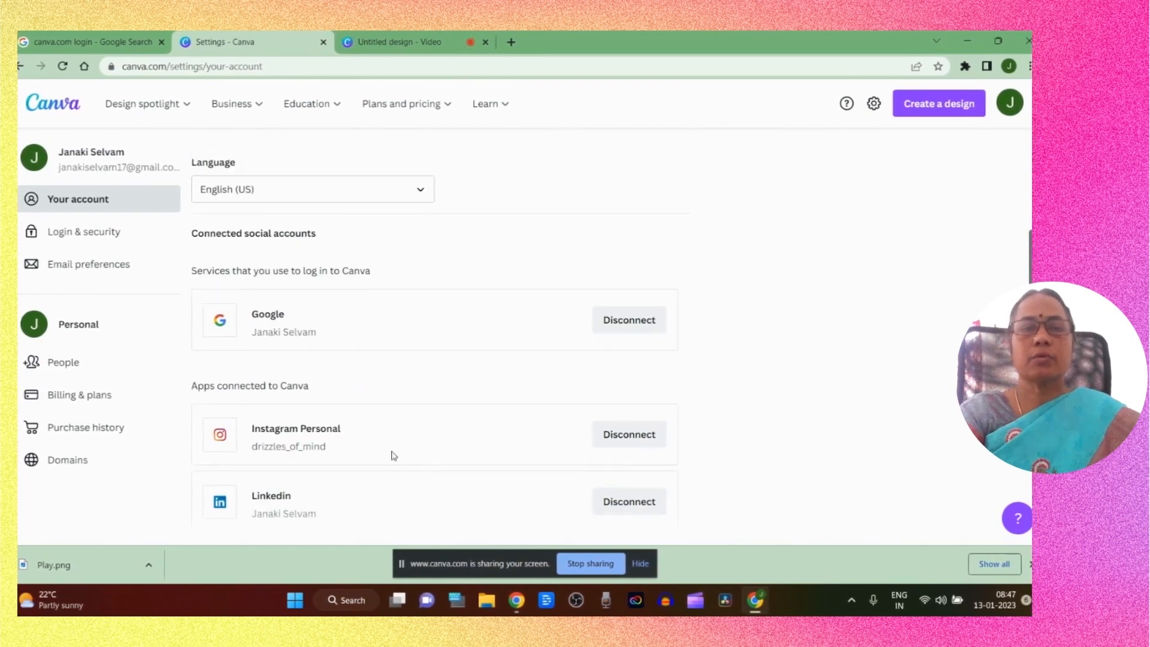
scroll(430, 398, down, 3)
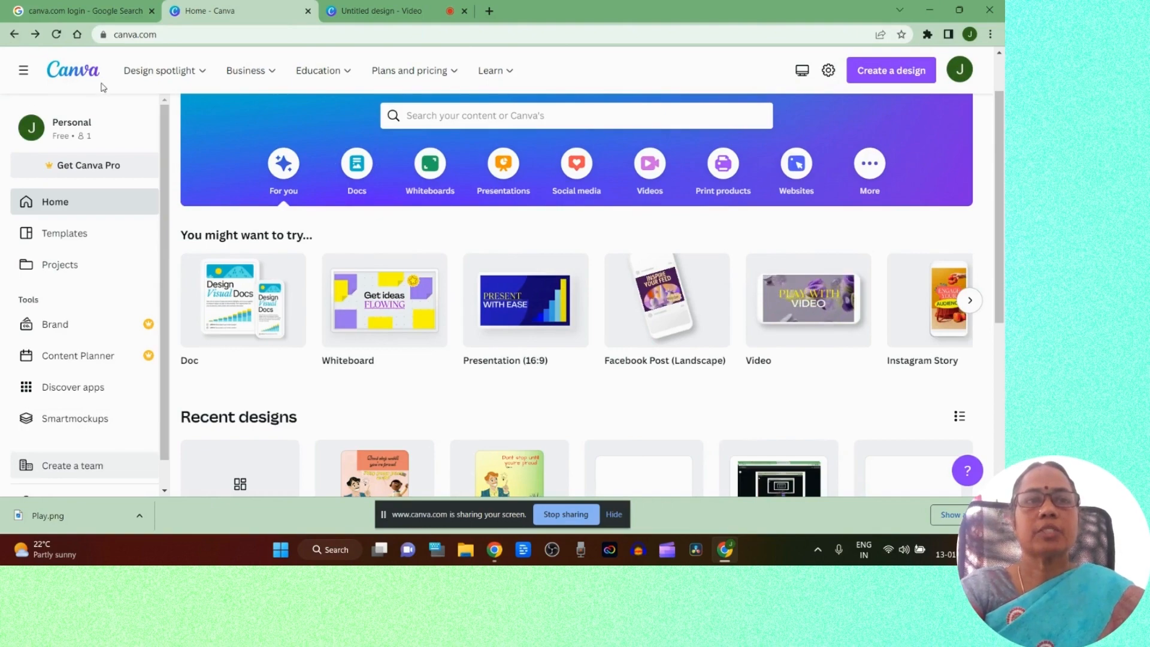
Review the Design spotlight, Business, Education and Plans and pricing offerings, and browse further suggested design types on the home page.
click(178, 72)
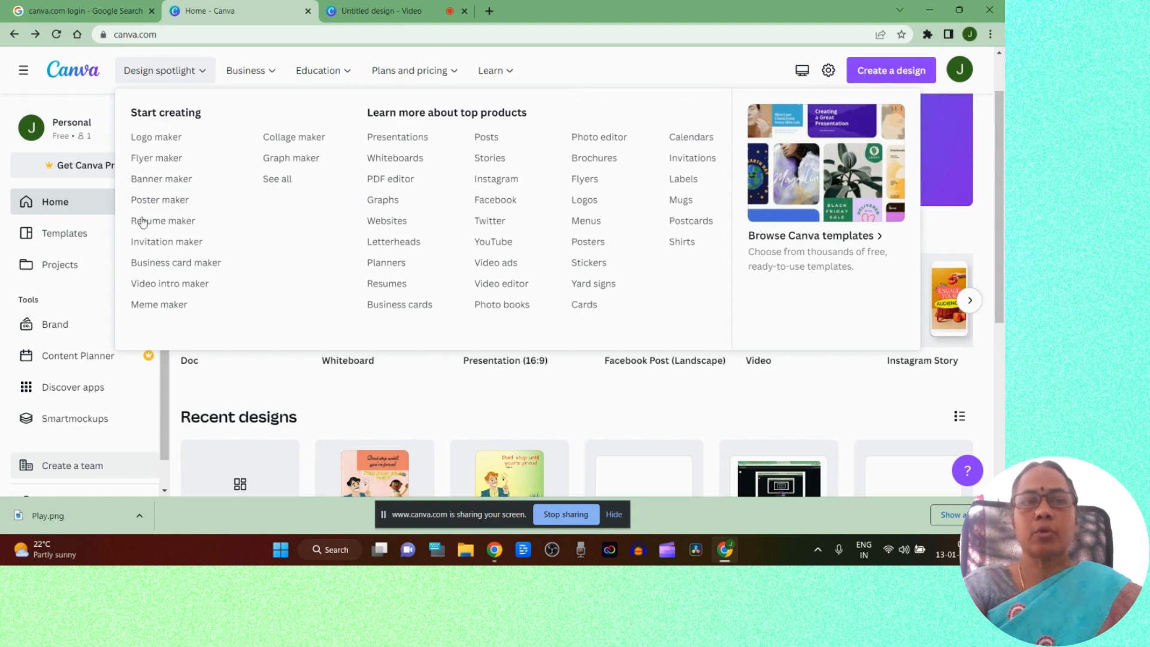
click(154, 73)
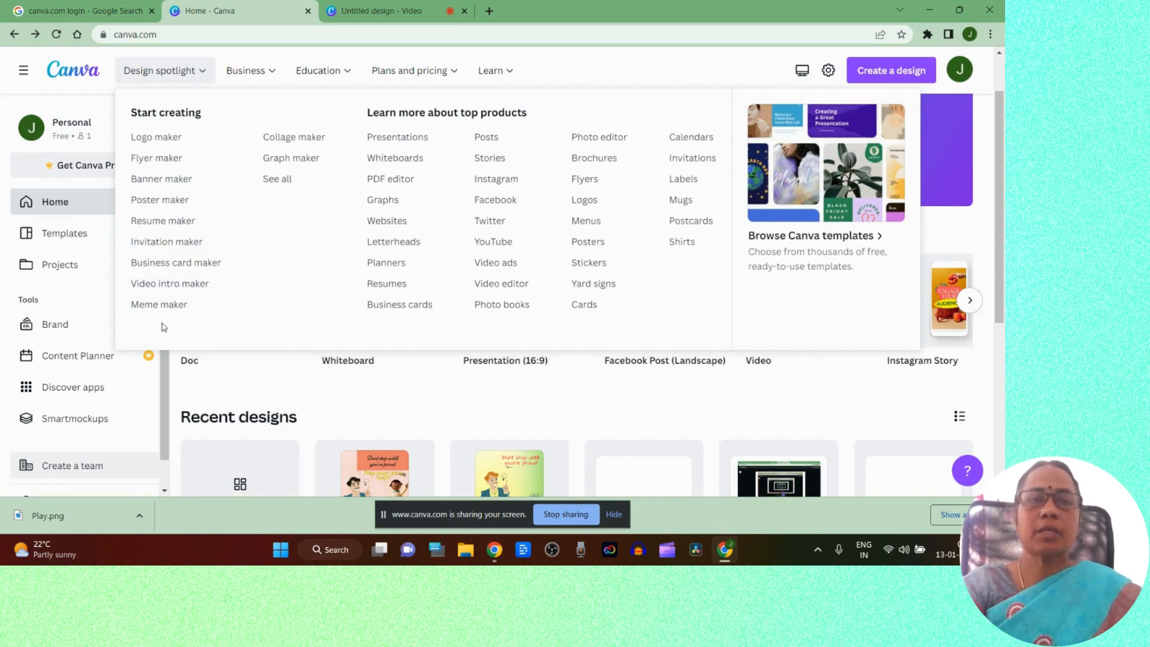
mouse_move(256, 74)
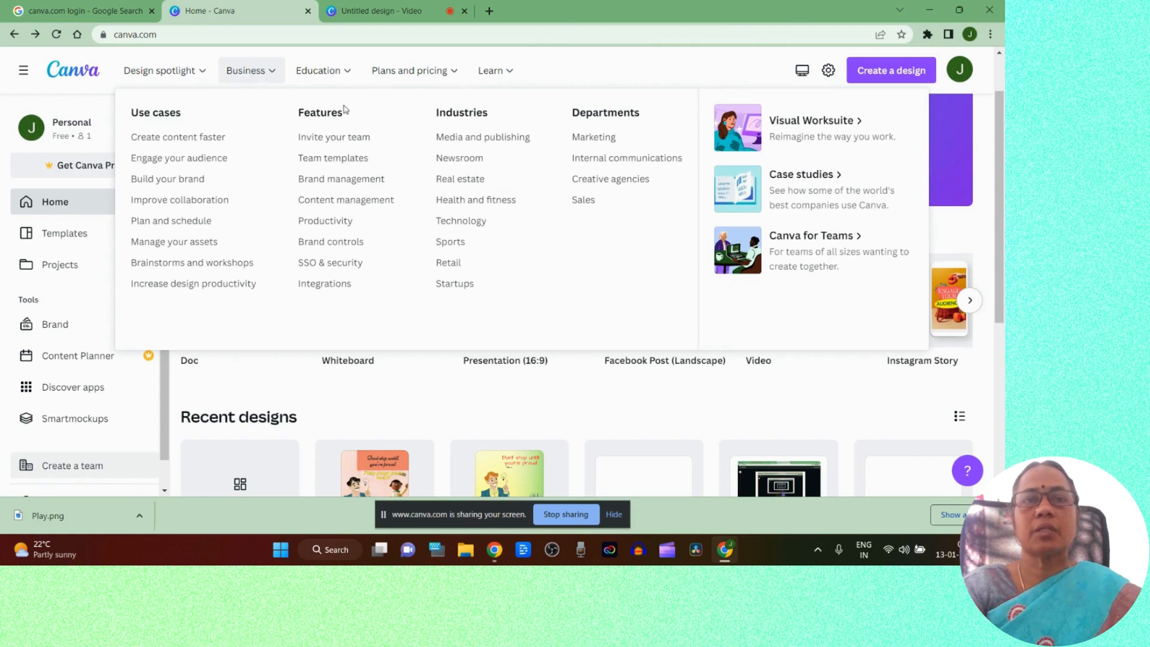
mouse_move(318, 77)
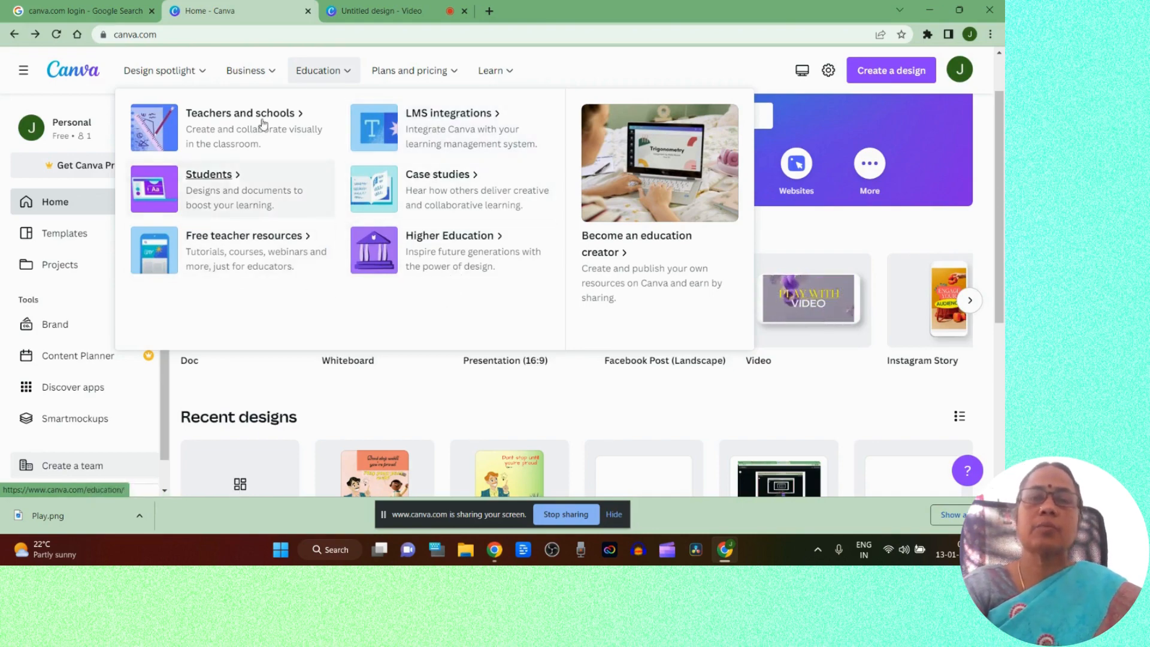
mouse_move(421, 86)
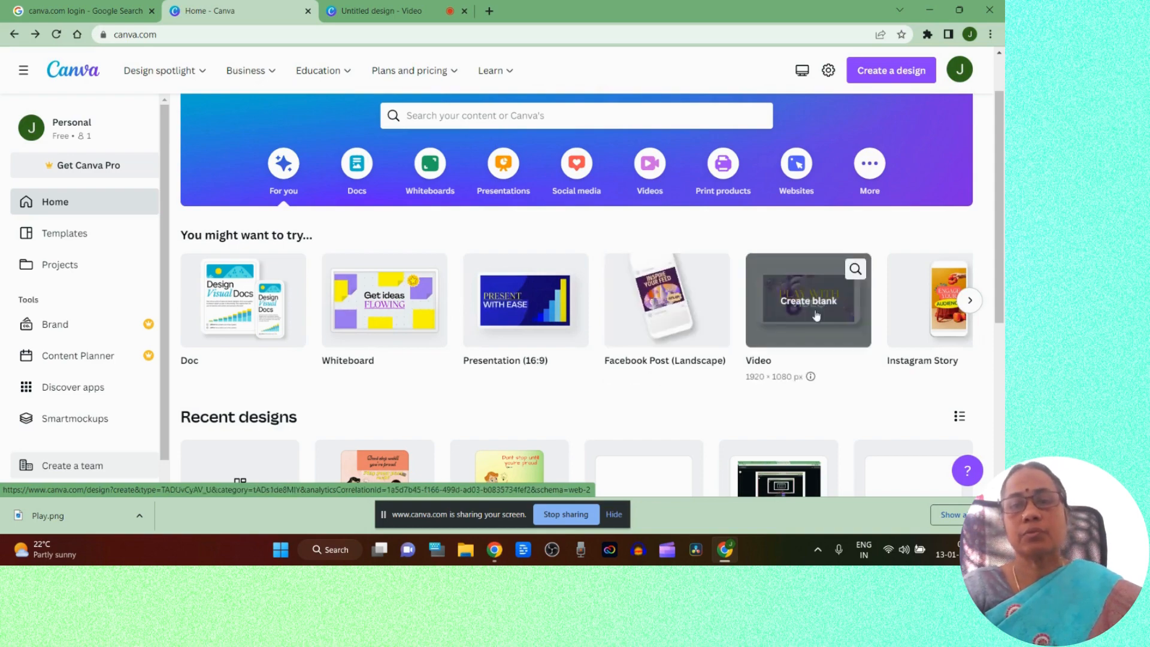
click(970, 300)
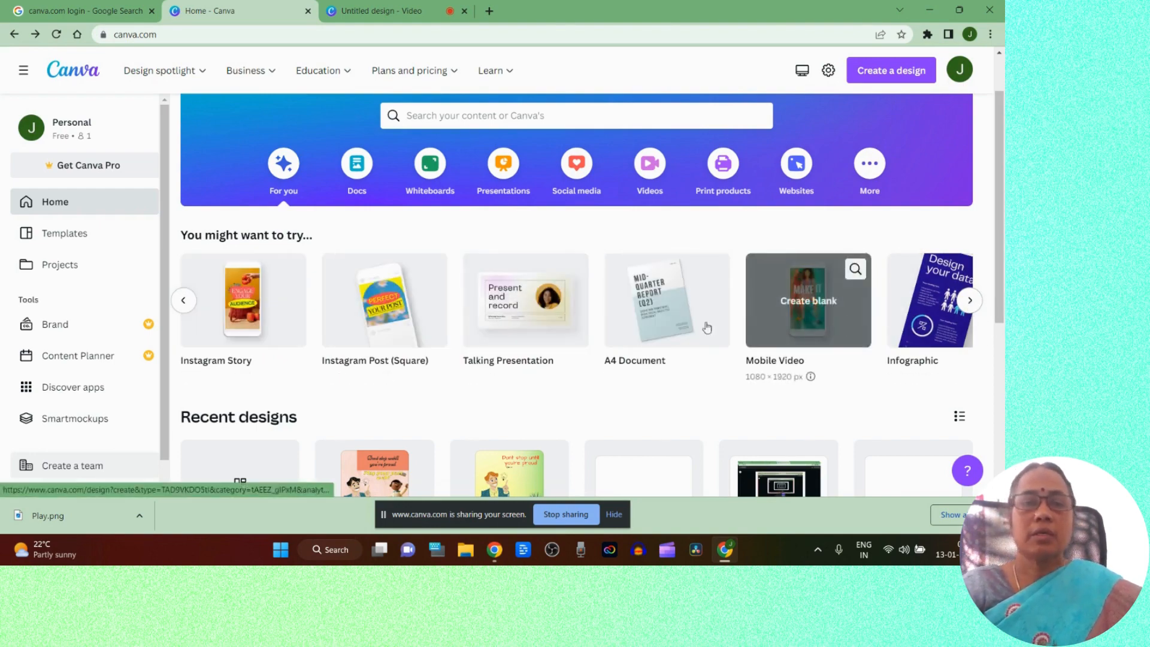
Open the templates library and browse the Social Media template category.
click(60, 240)
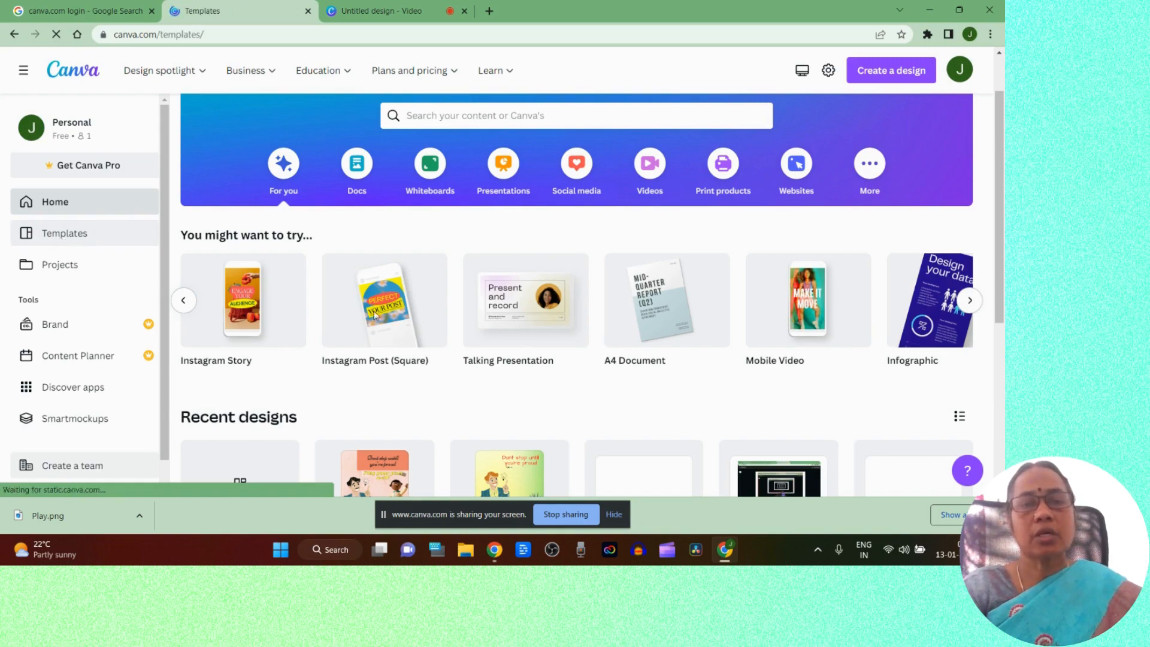
scroll(423, 333, down, 3)
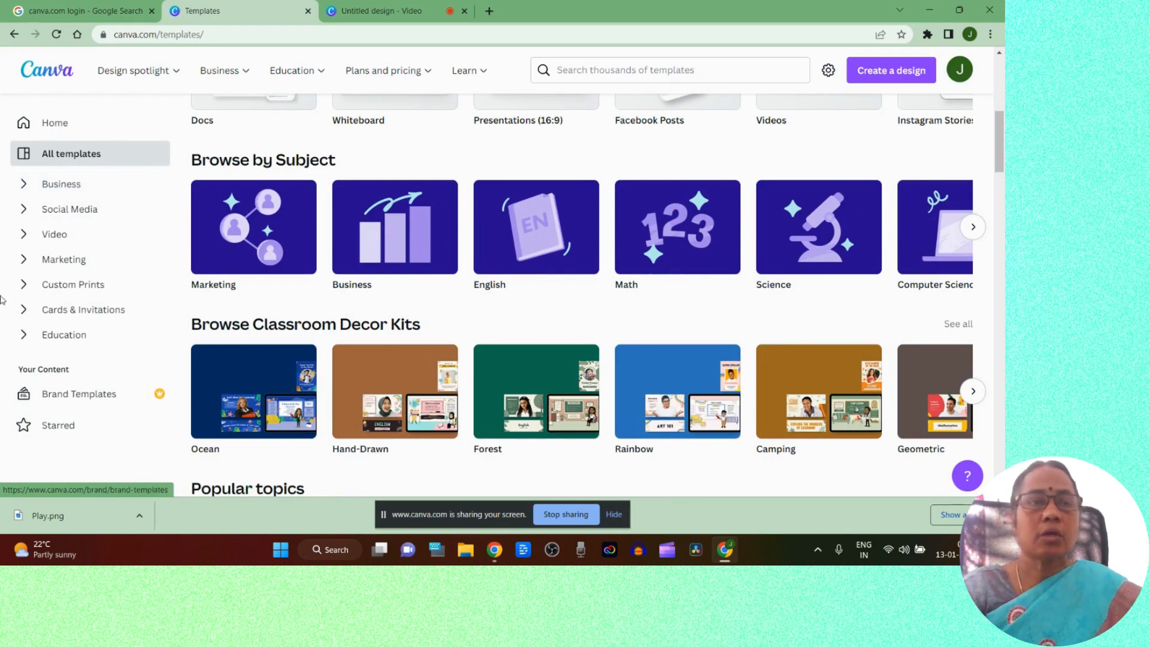
click(71, 213)
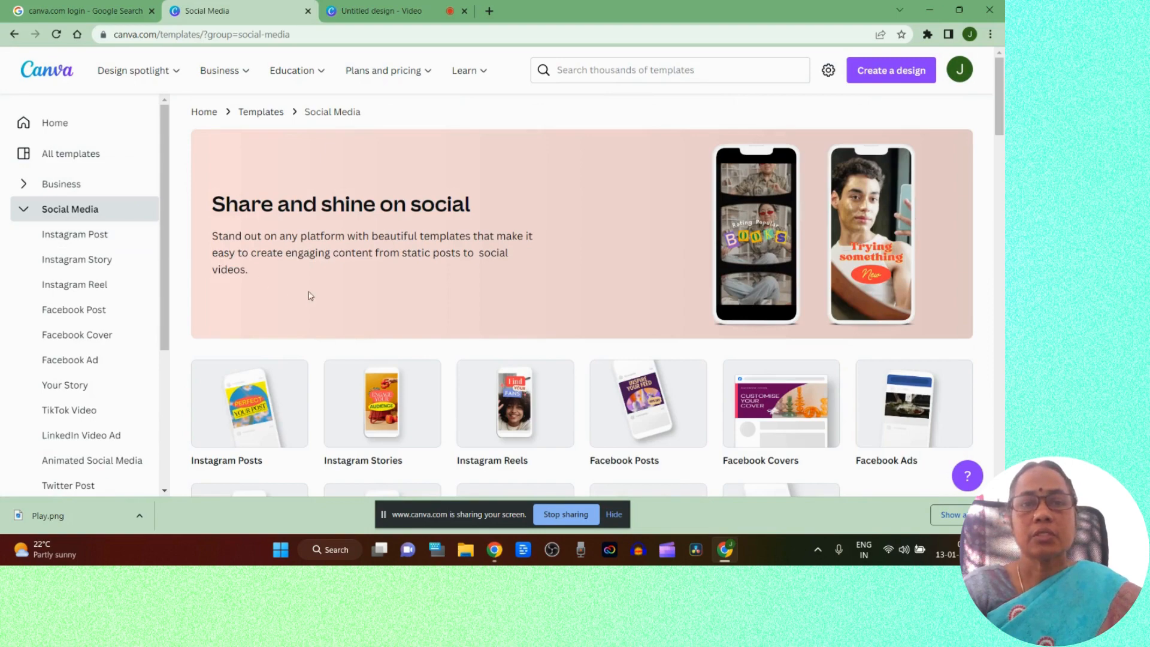
scroll(310, 296, down, 7)
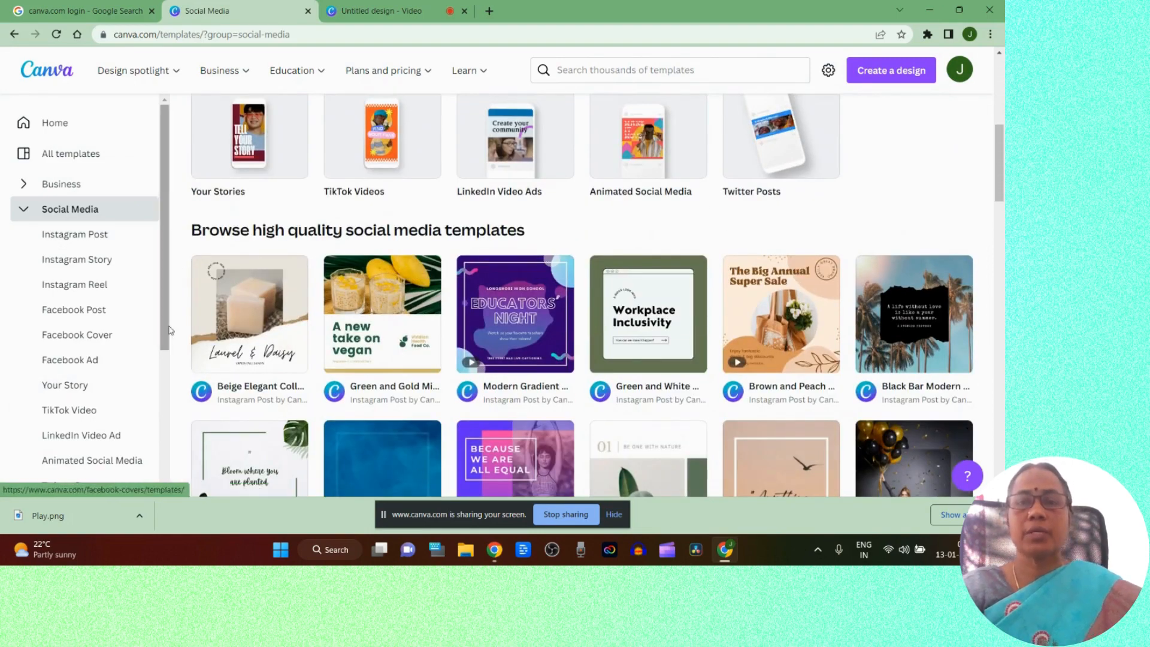
scroll(464, 383, down, 3)
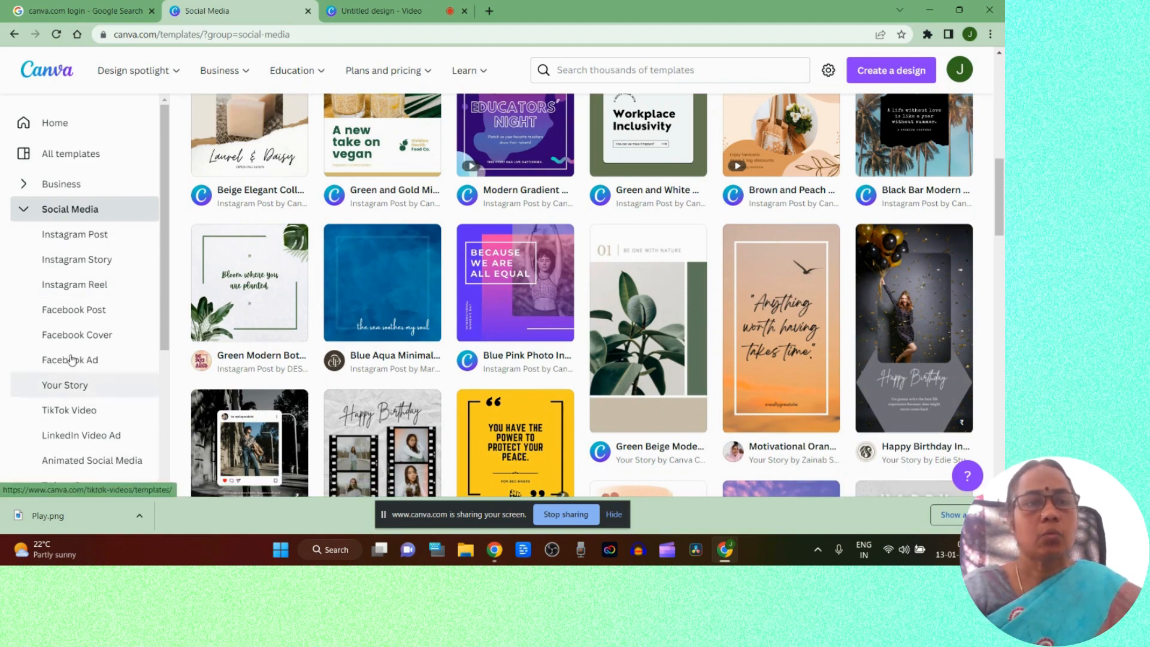
scroll(54, 240, up, 10)
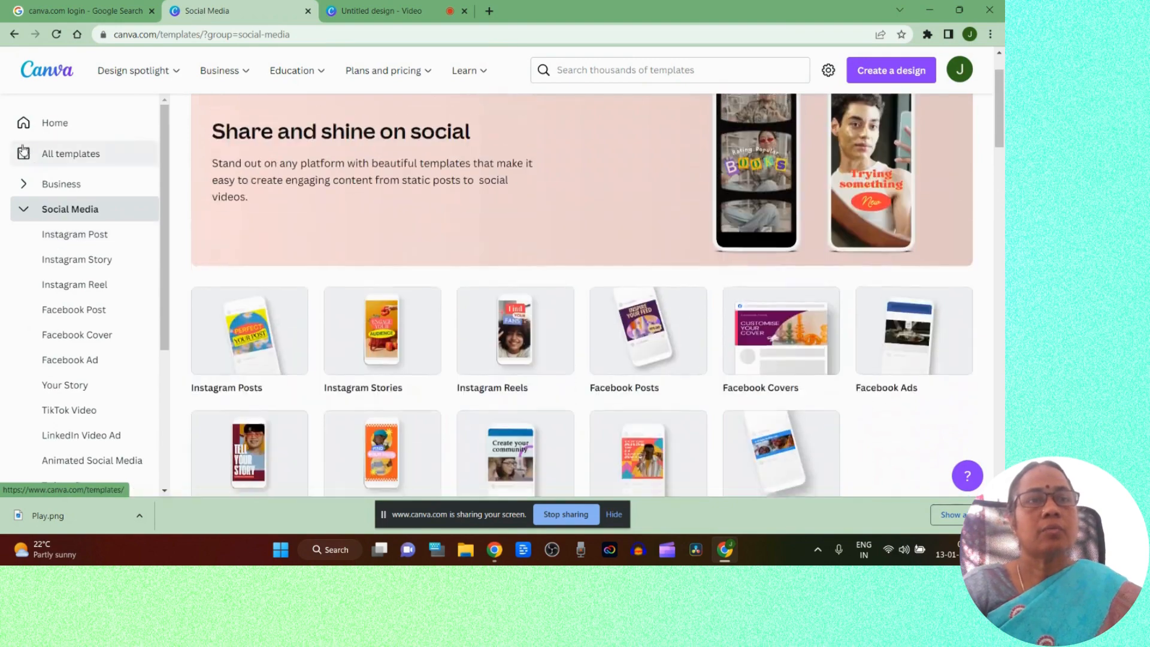
Return to the home page and look through the recent designs.
click(48, 127)
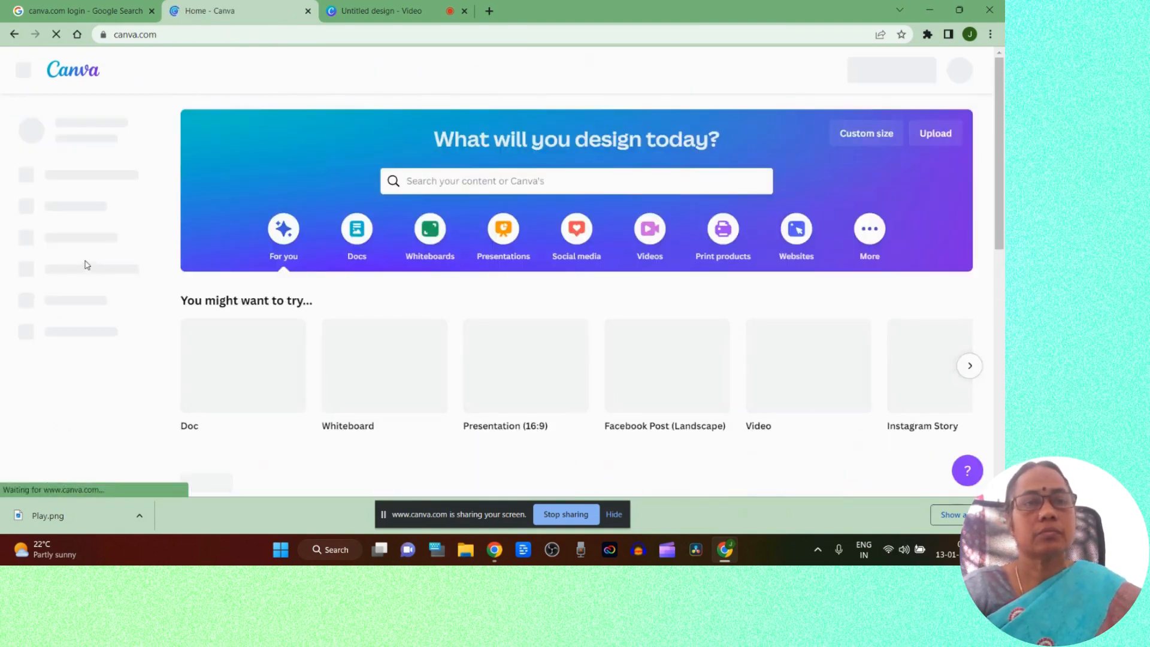
scroll(84, 270, down, 6)
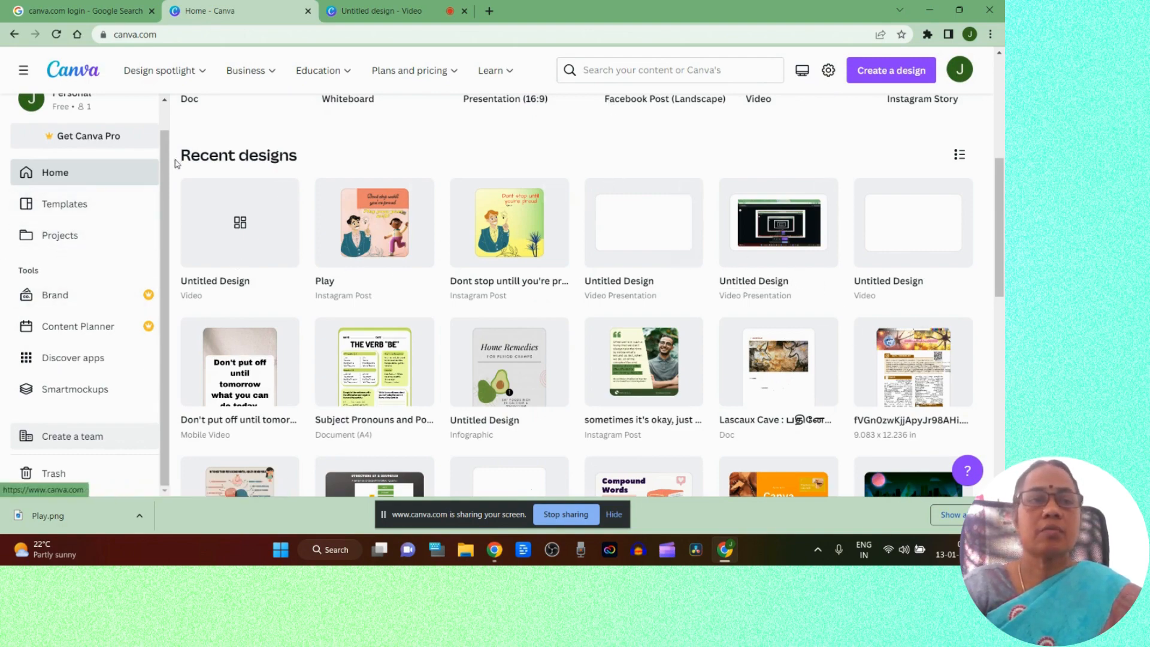
scroll(359, 270, down, 2)
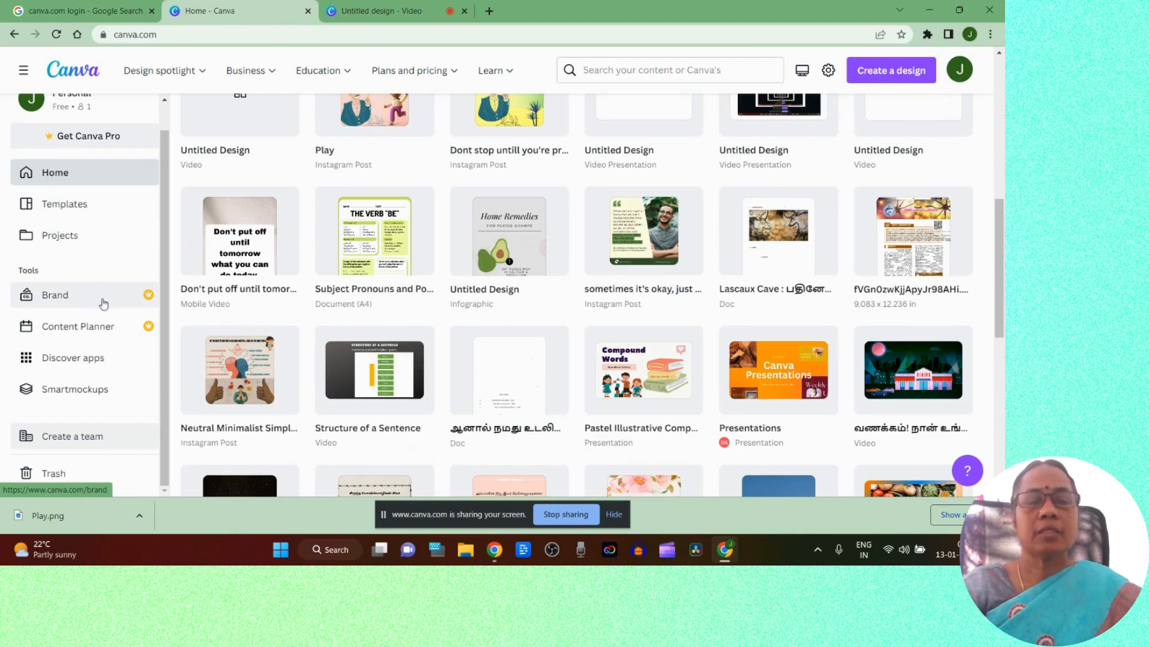
scroll(117, 306, down, 2)
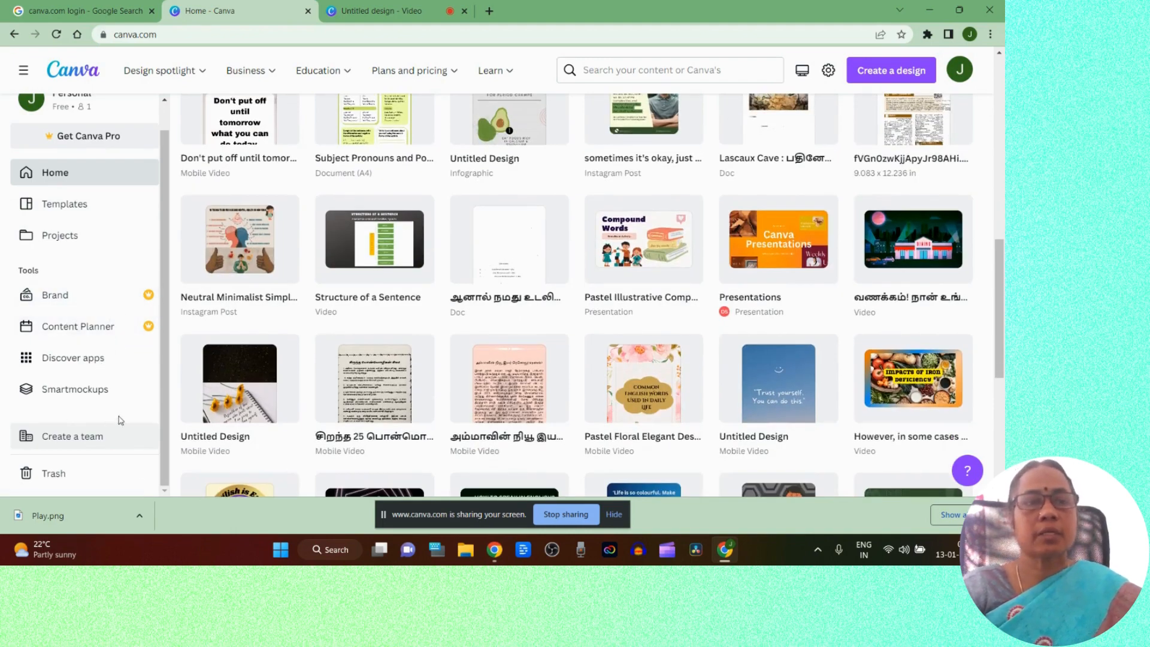
Open the Discover apps page and examine the Popular, New, Productivity, Design Essentials, Photo editing and Share and publish sections.
click(27, 365)
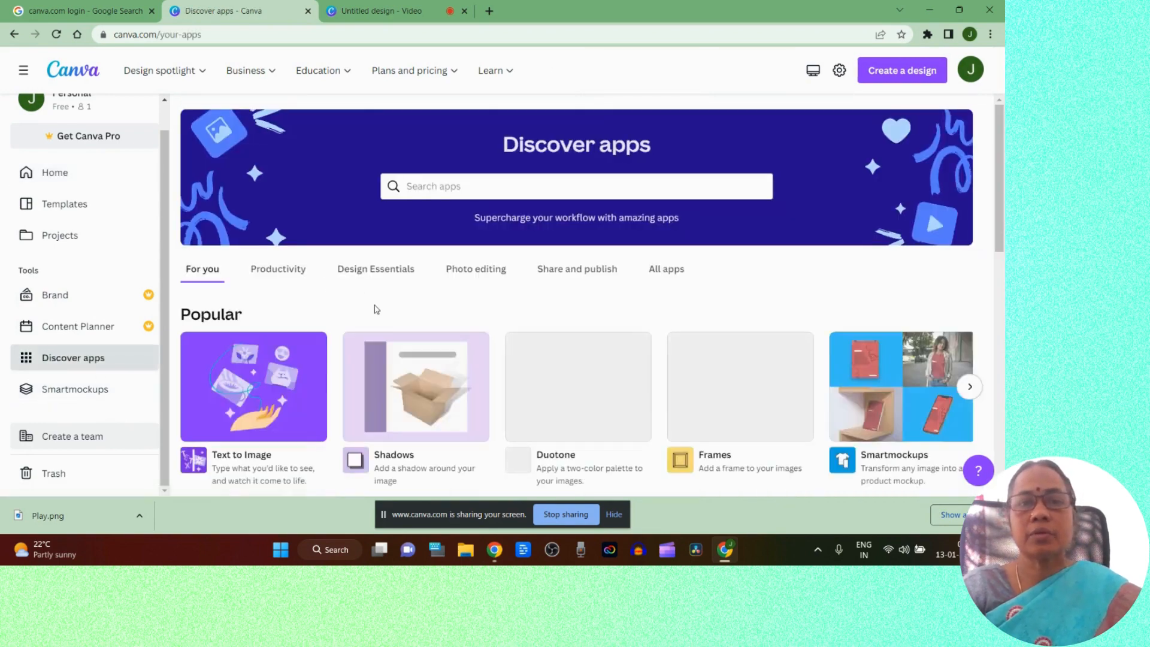
scroll(382, 323, down, 2)
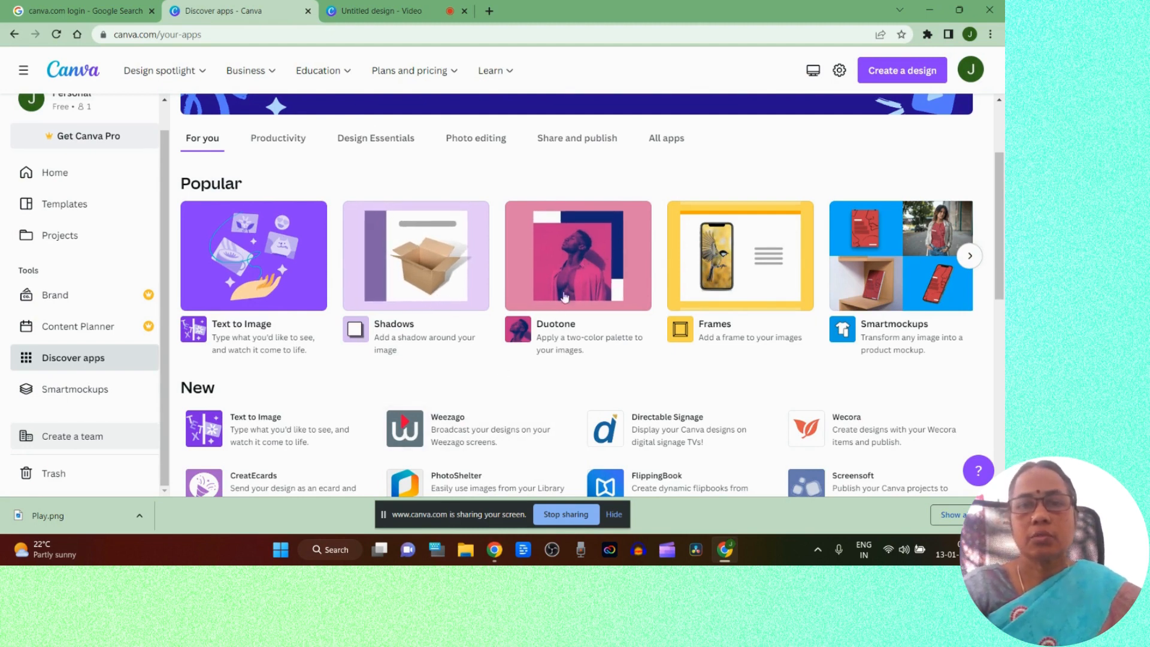
scroll(938, 266, down, 2)
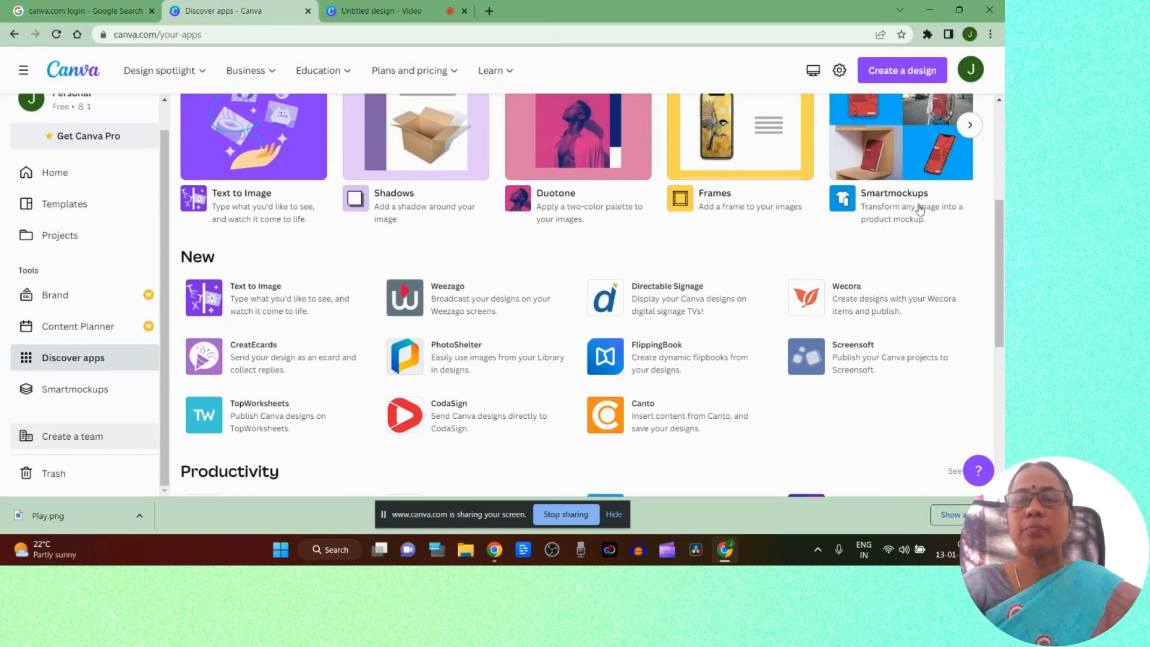
scroll(921, 209, up, 3)
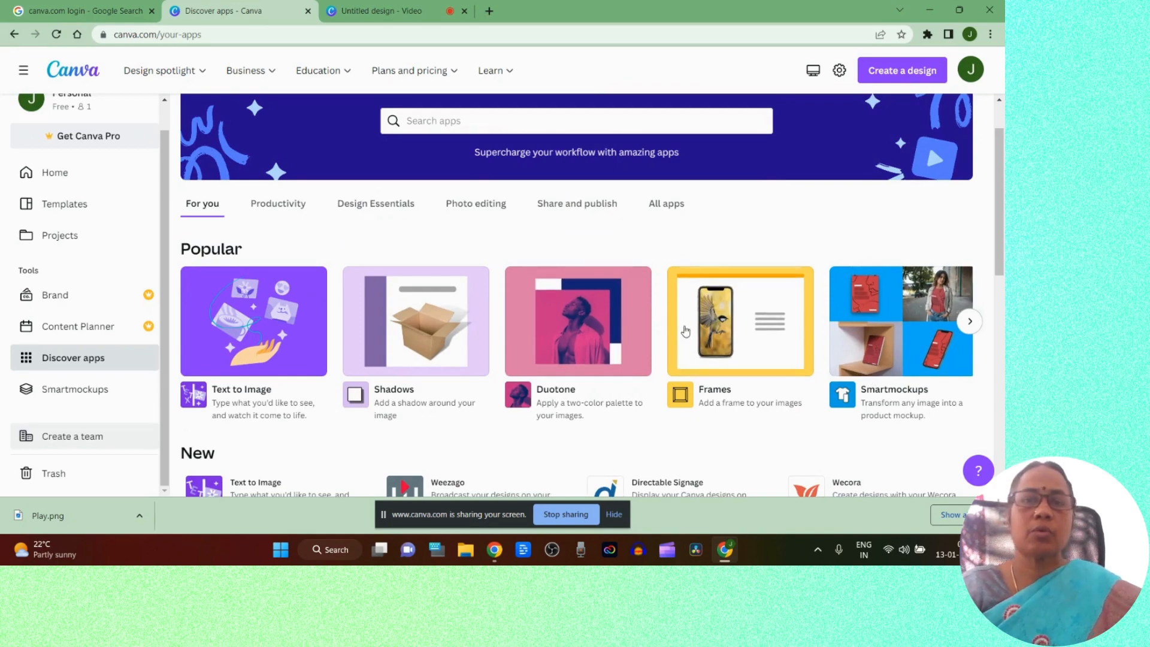
scroll(758, 316, down, 1)
scroll(757, 316, down, 3)
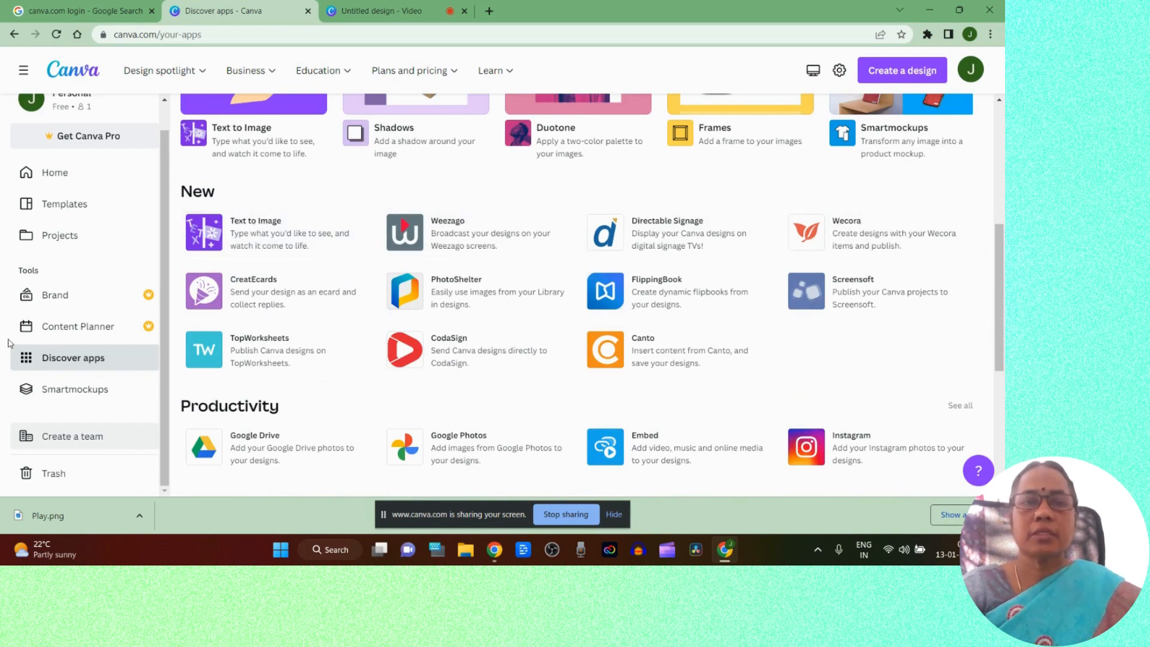
scroll(536, 413, down, 4)
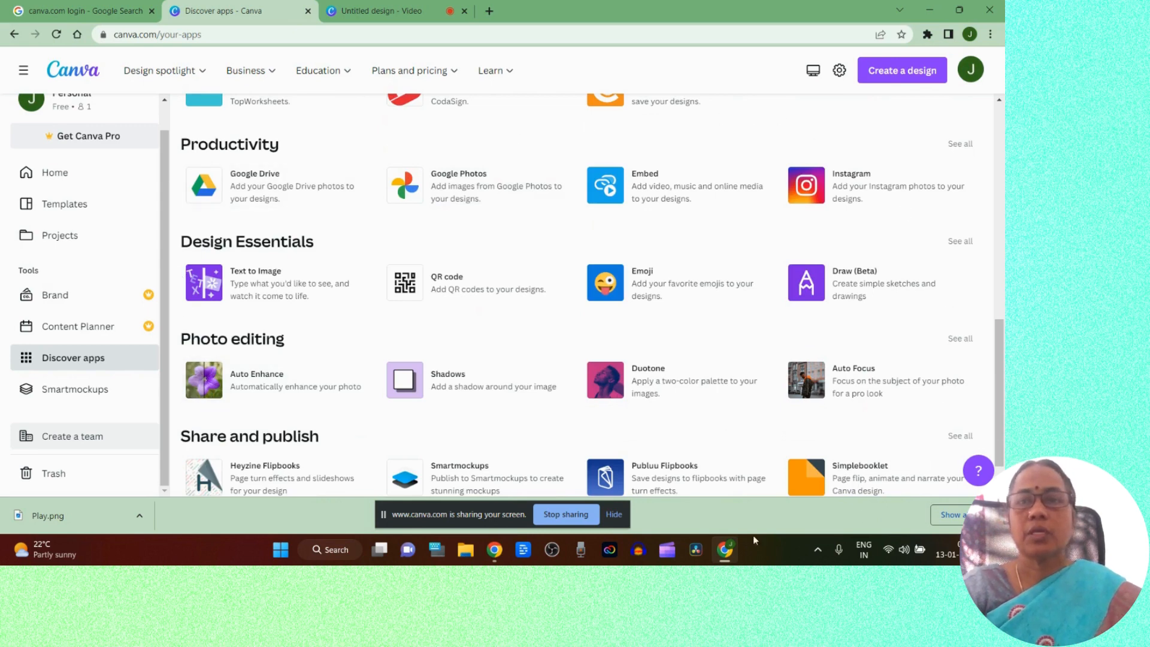
scroll(132, 347, up, 1)
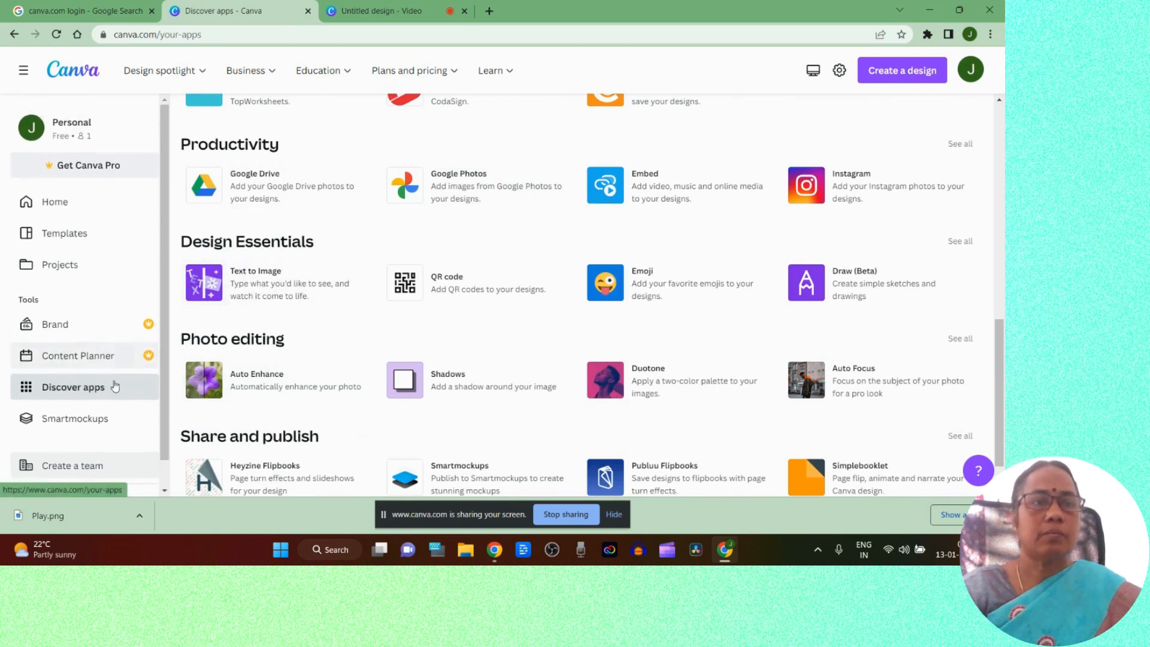
scroll(92, 406, down, 1)
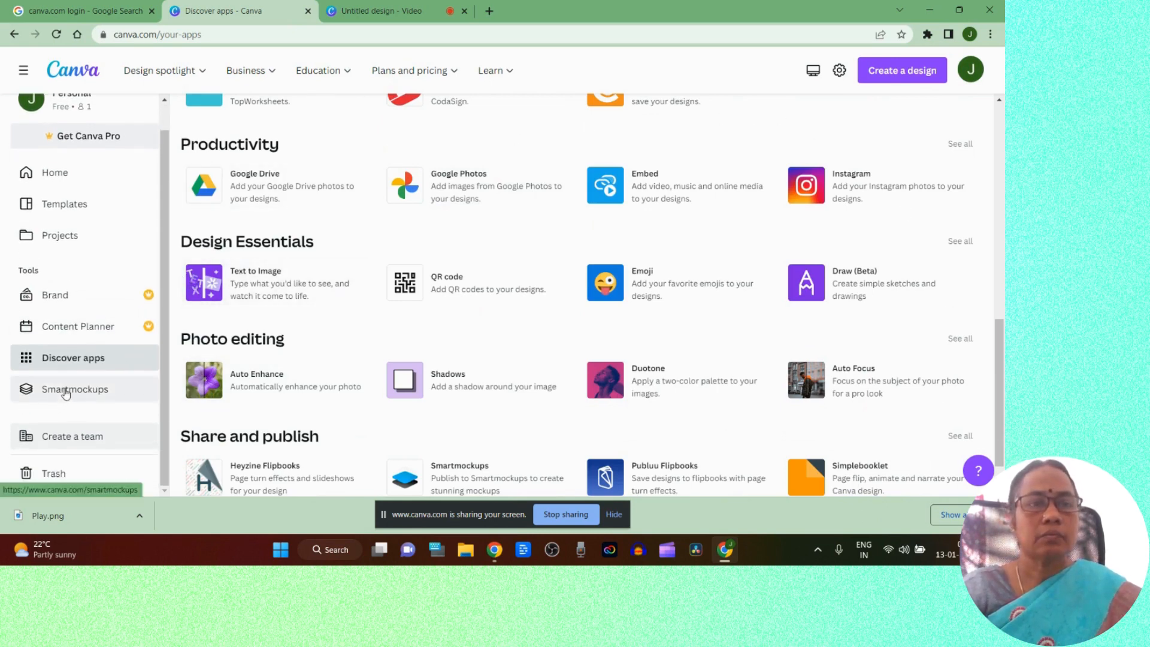
Open the Smartmockups page and browse its device categories and recently used mockups.
click(66, 392)
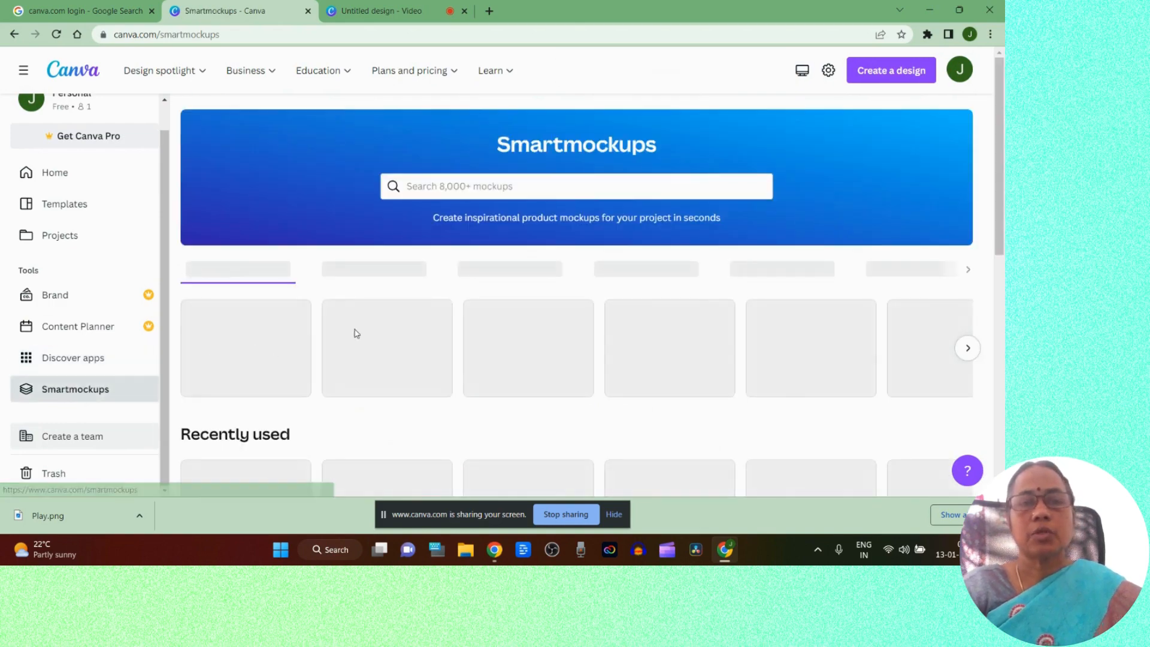
scroll(239, 420, down, 3)
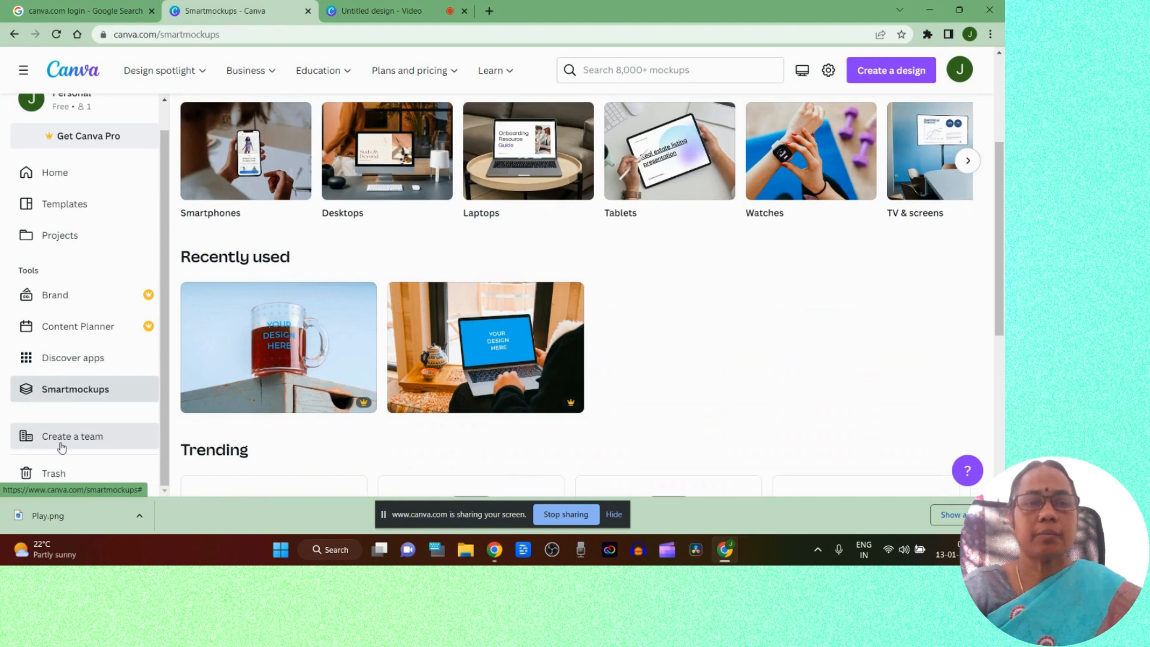
Permanently delete the Moodboard Whiteboard design from the trash.
click(48, 475)
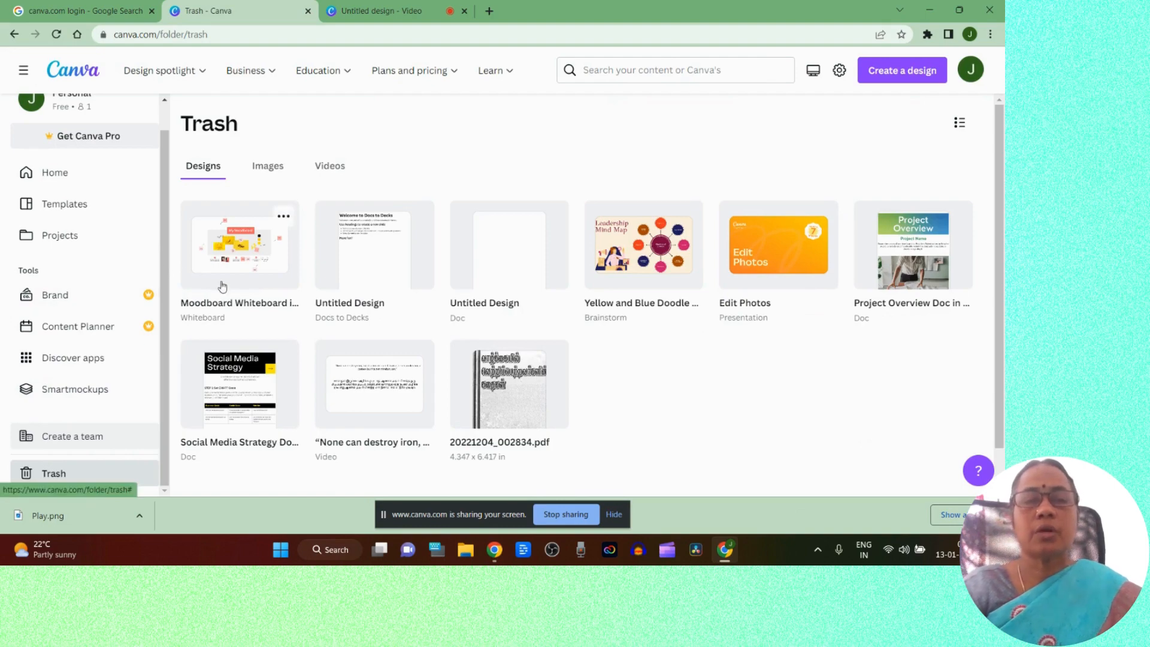
click(284, 215)
click(351, 325)
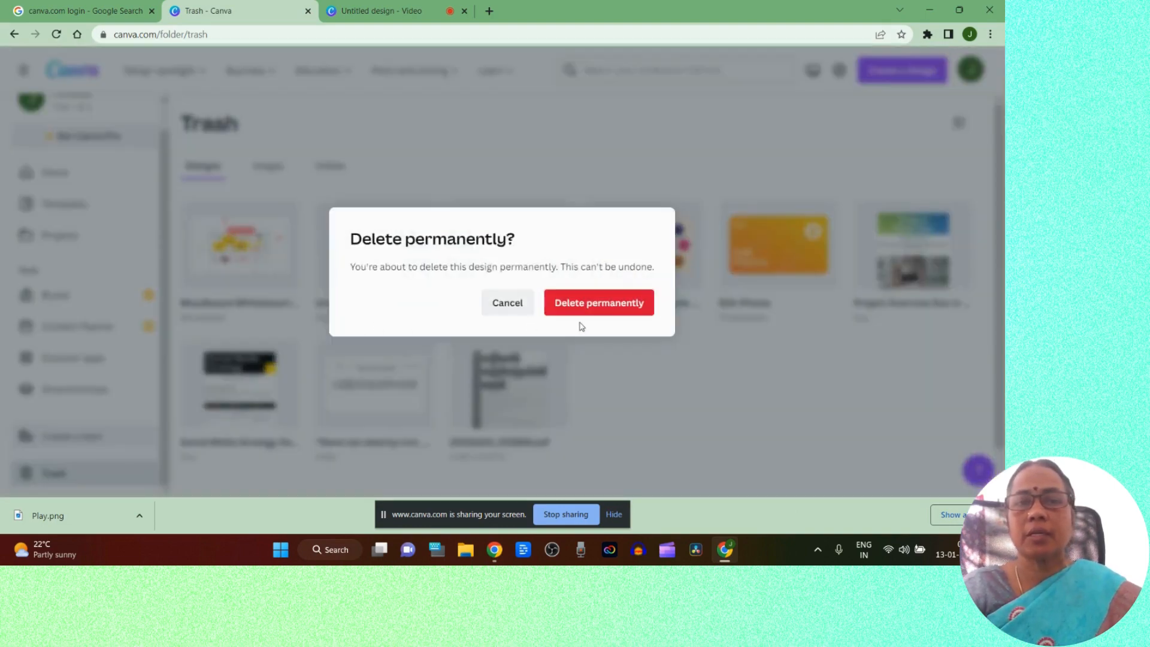
click(593, 303)
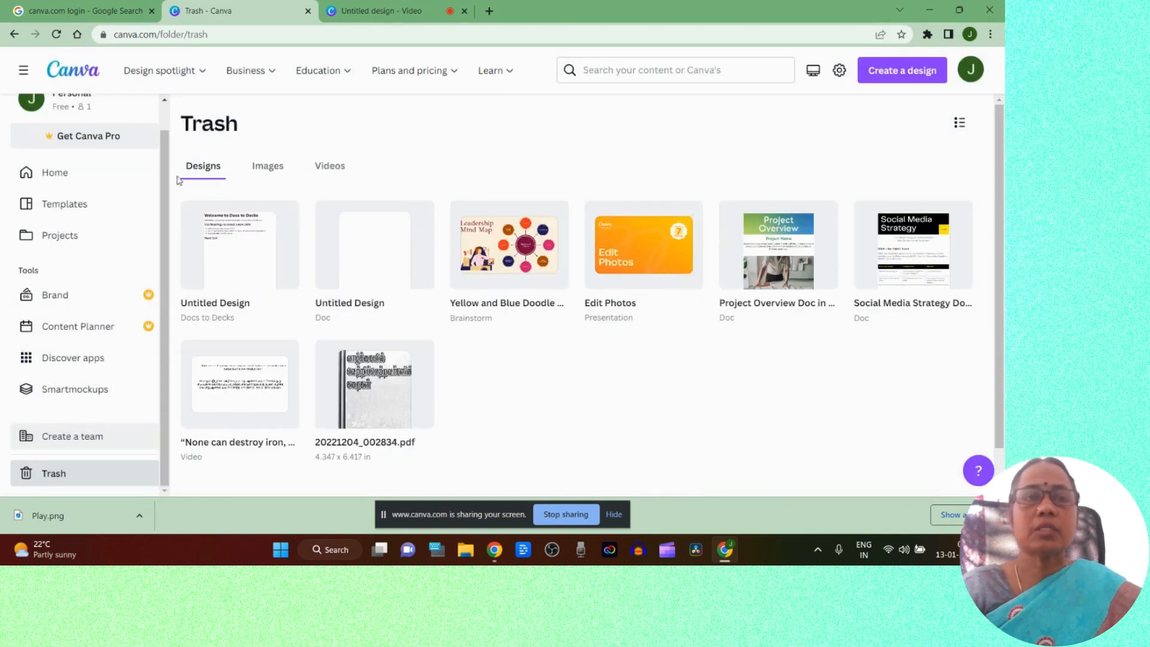
Return from the trash to the Smartmockups page.
scroll(109, 170, up, 1)
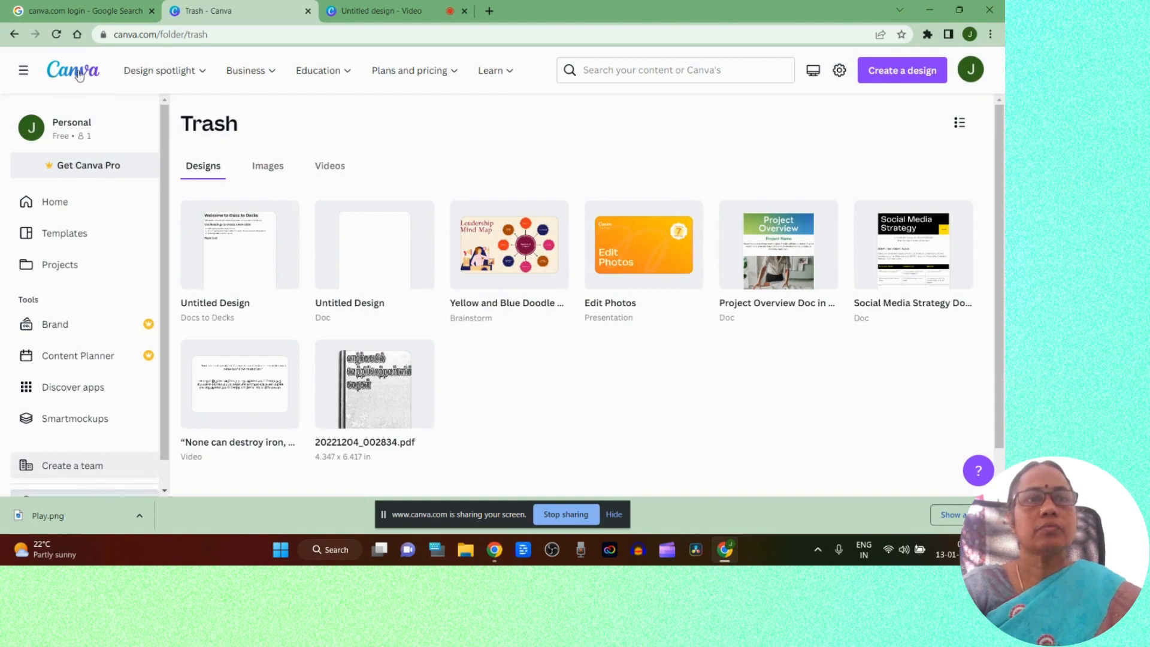
click(75, 418)
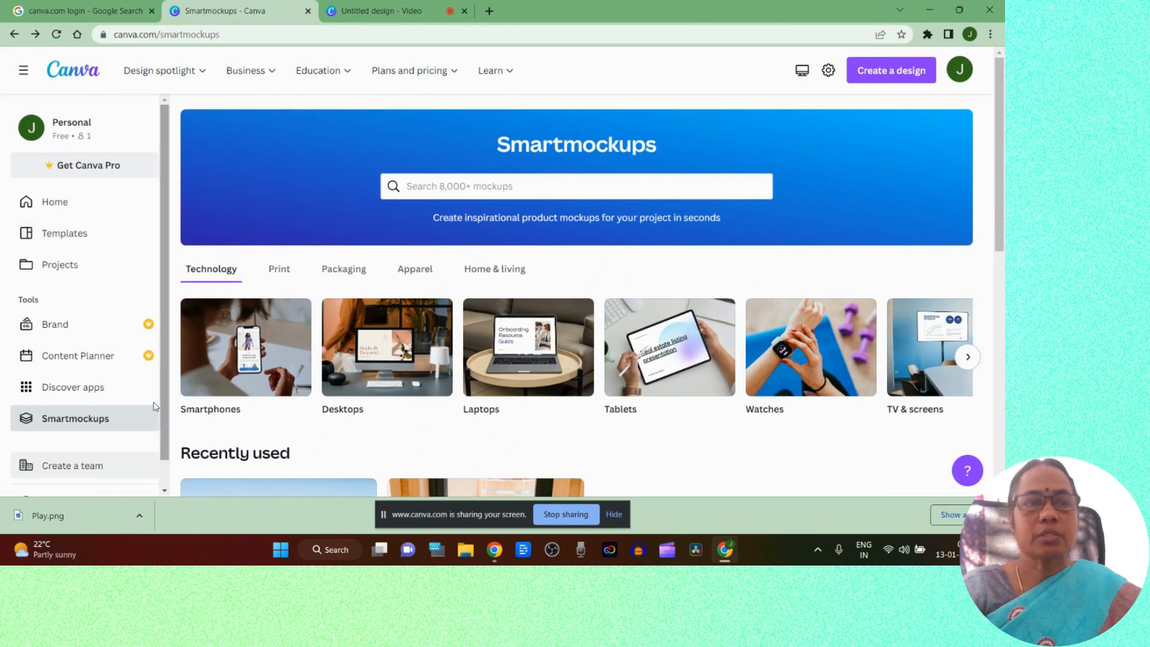
Create a new Instagram Post (Square) design from the templates page.
click(81, 235)
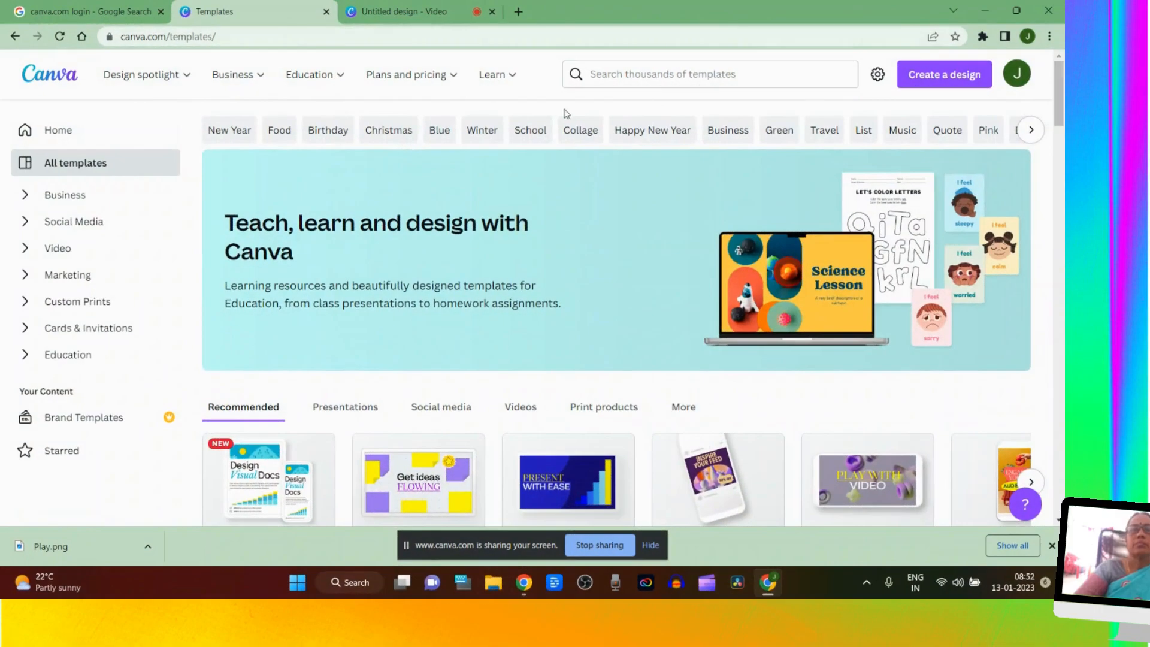
click(942, 76)
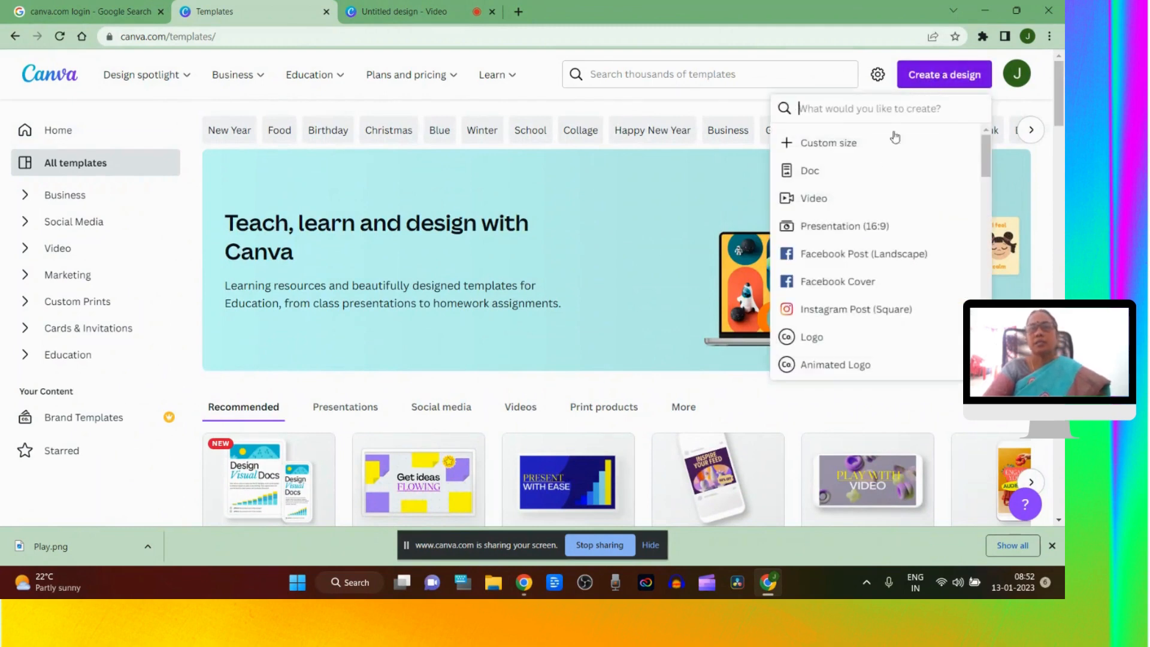
click(833, 312)
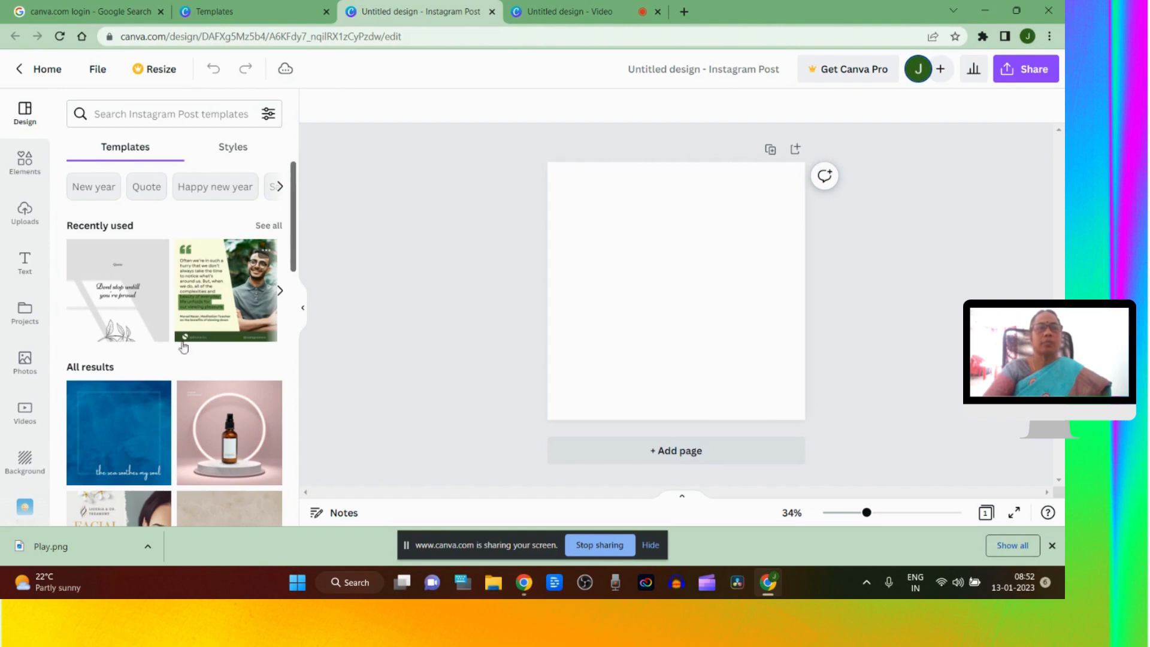
Browse the Instagram Post templates and apply the recently used grey "Dont stop untill you're proud" quote template.
scroll(139, 394, down, 10)
scroll(139, 393, up, 10)
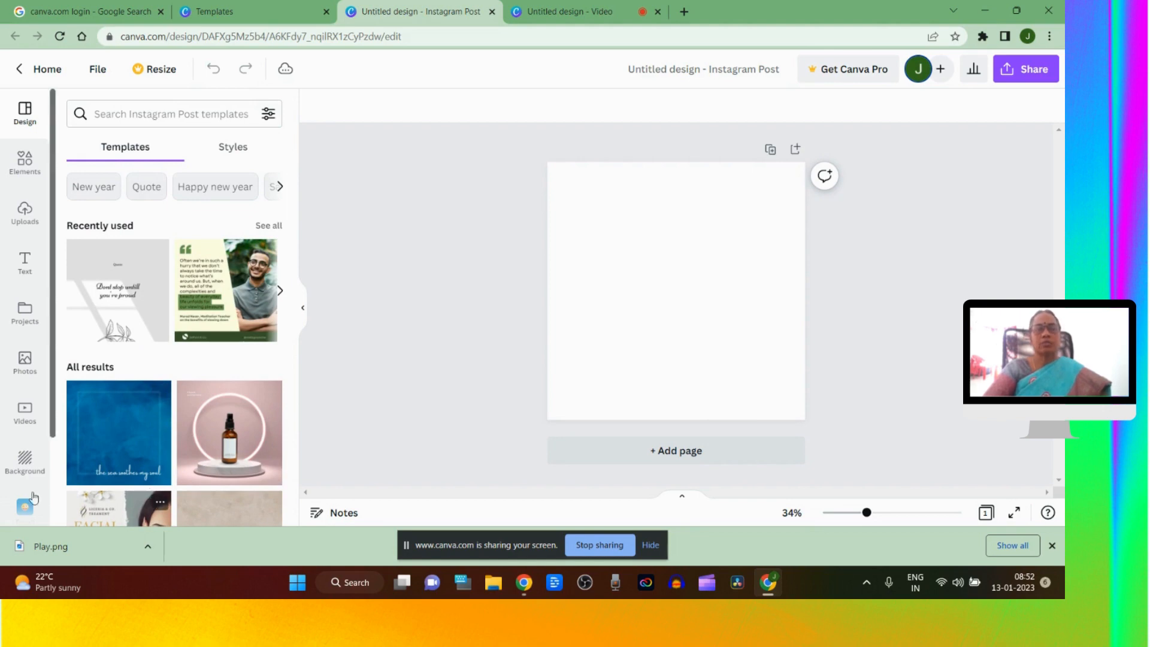
click(123, 305)
Try the dusk gradient and pale wood-plank backgrounds on the post, and settle on the orange-to-red gradient.
click(651, 214)
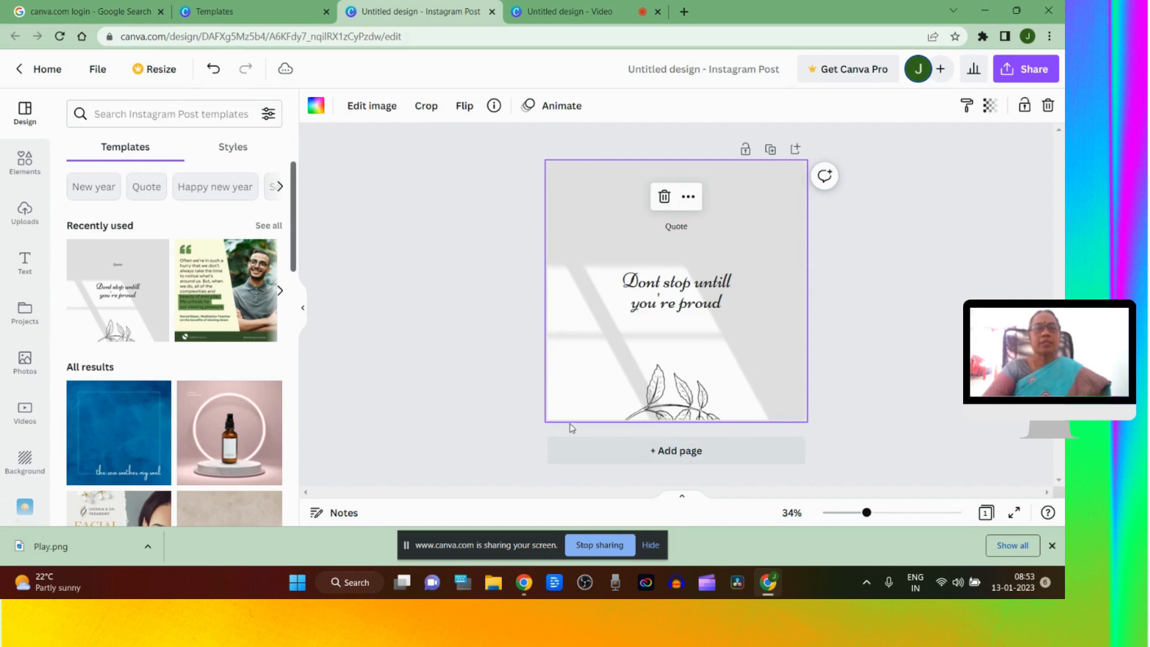
scroll(30, 431, down, 1)
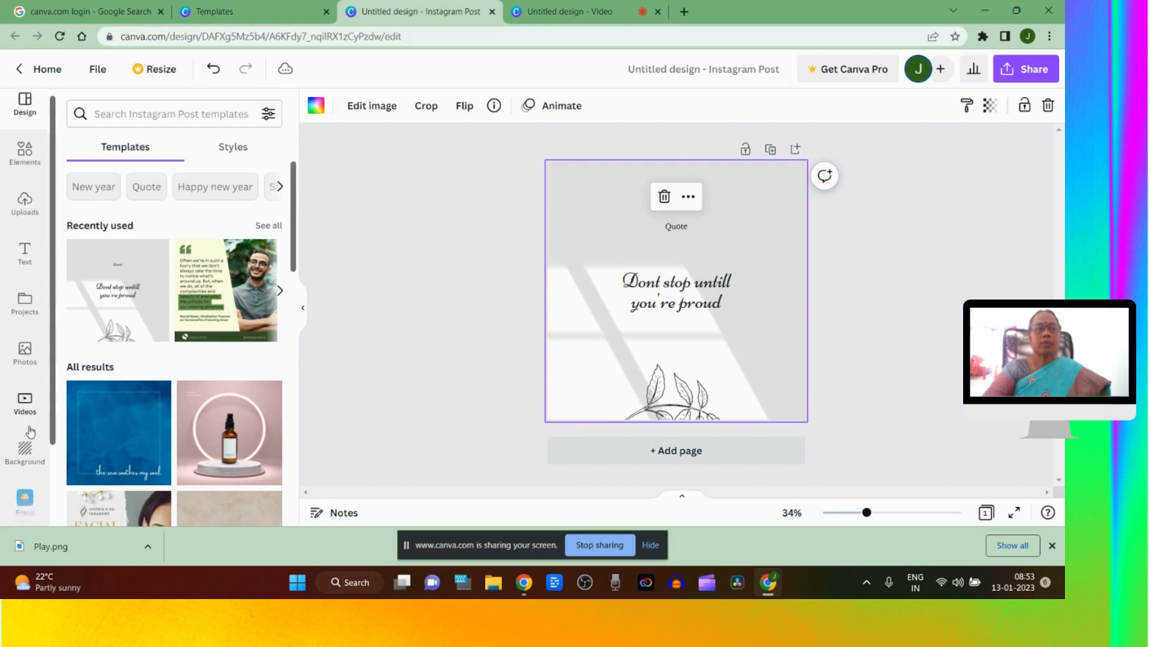
scroll(30, 431, down, 2)
click(37, 346)
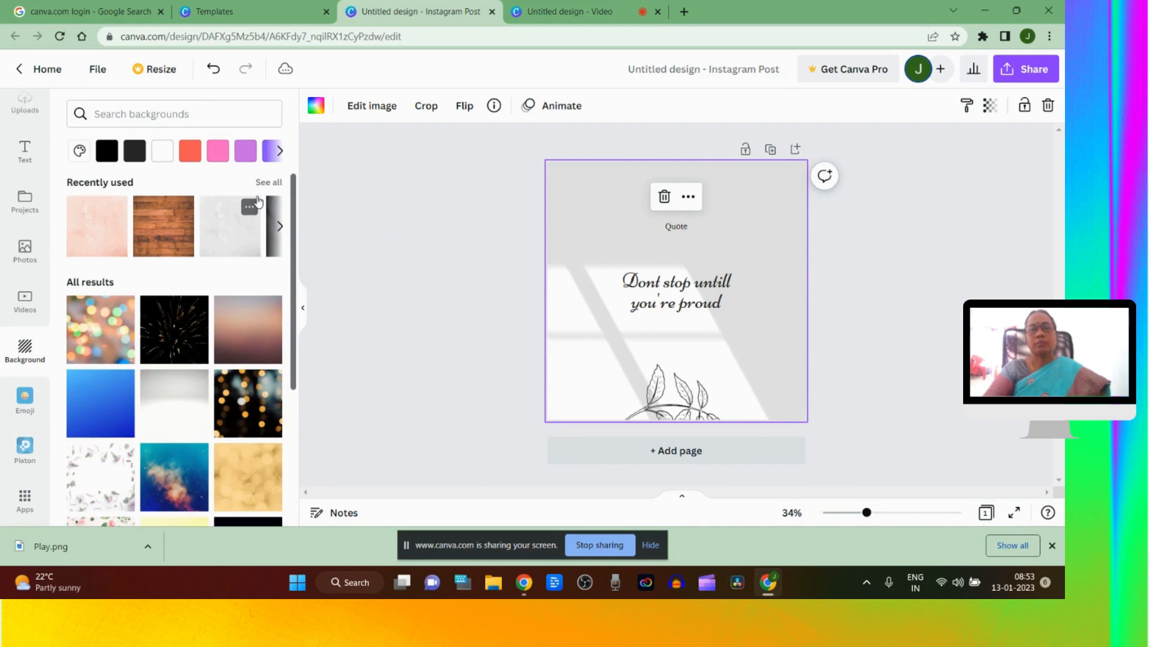
click(232, 327)
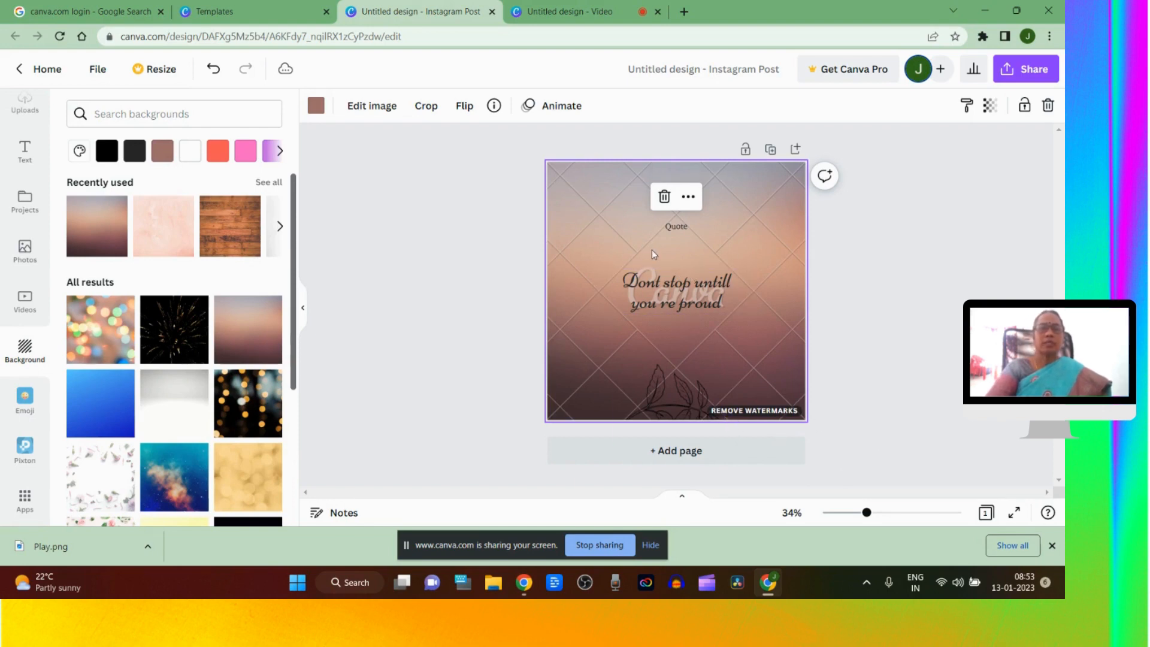
scroll(153, 320, down, 3)
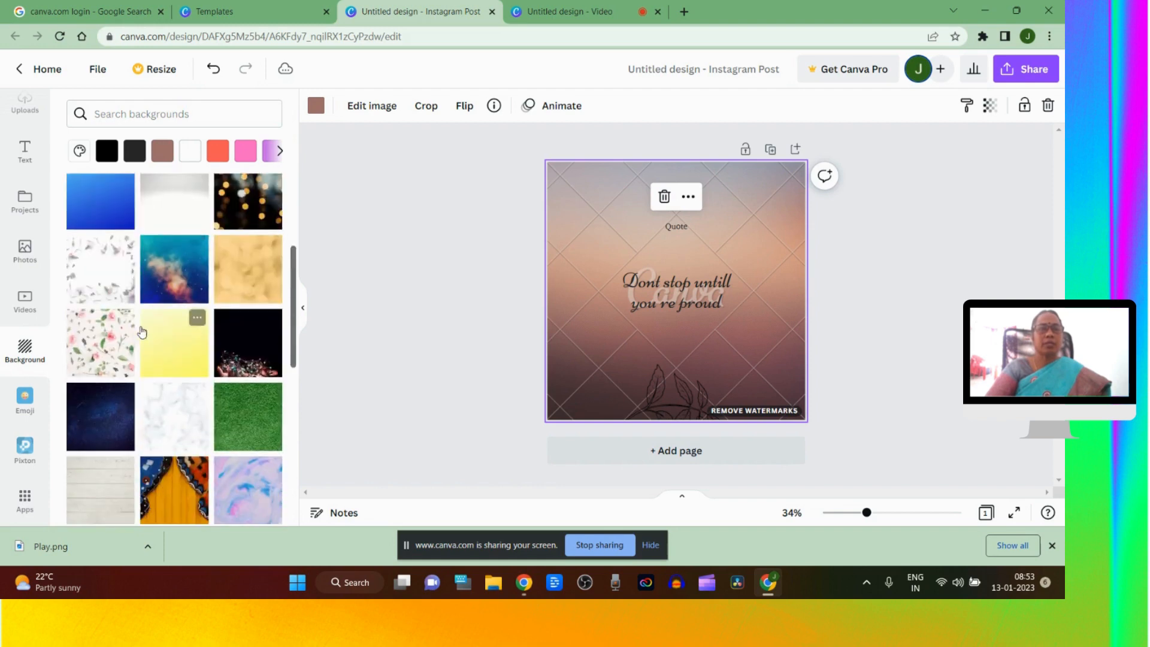
scroll(167, 347, down, 3)
click(92, 289)
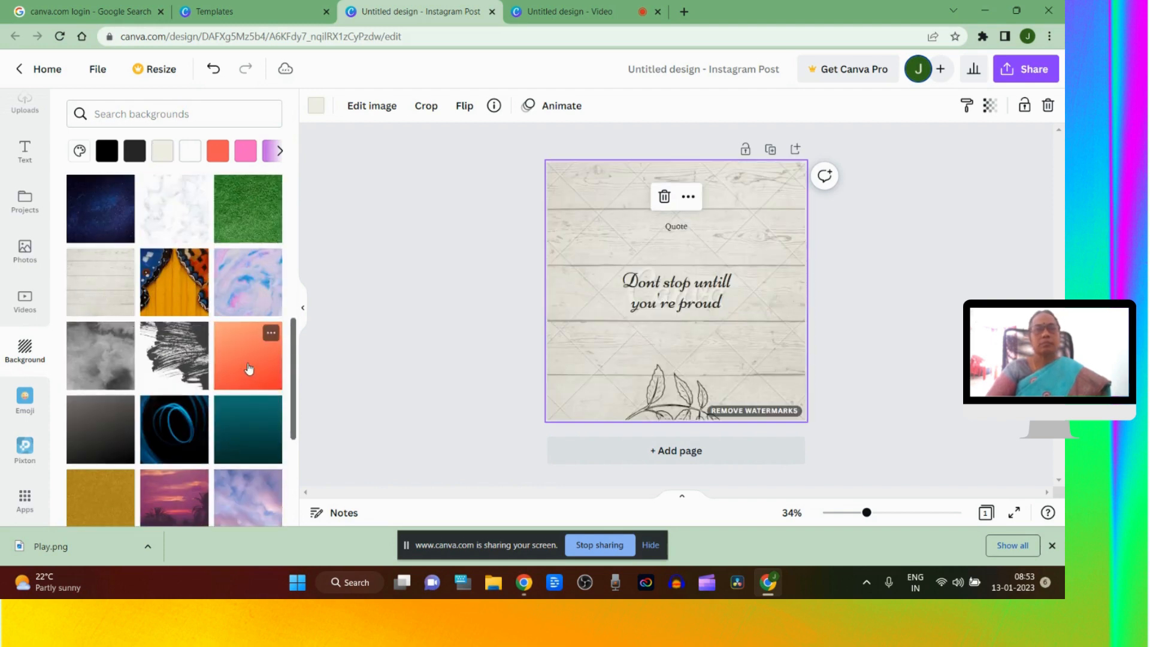
click(247, 371)
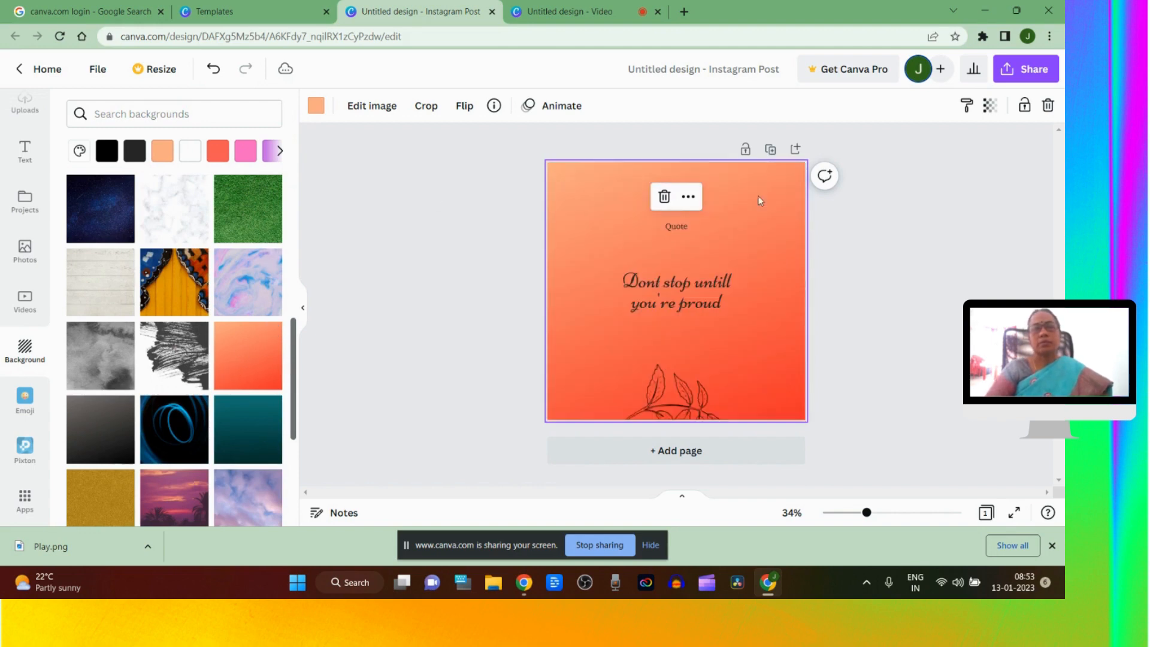
Move the main quote text up to the upper part of the post and delete the small "Quote" label.
click(678, 286)
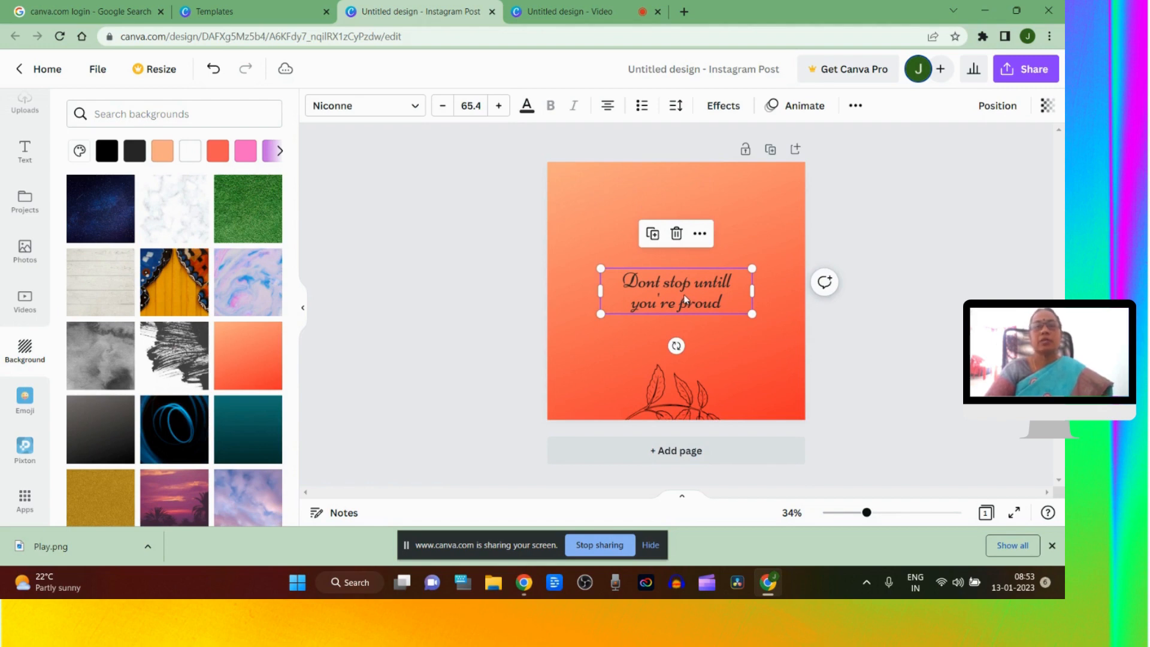
drag(685, 301, 693, 236)
click(688, 217)
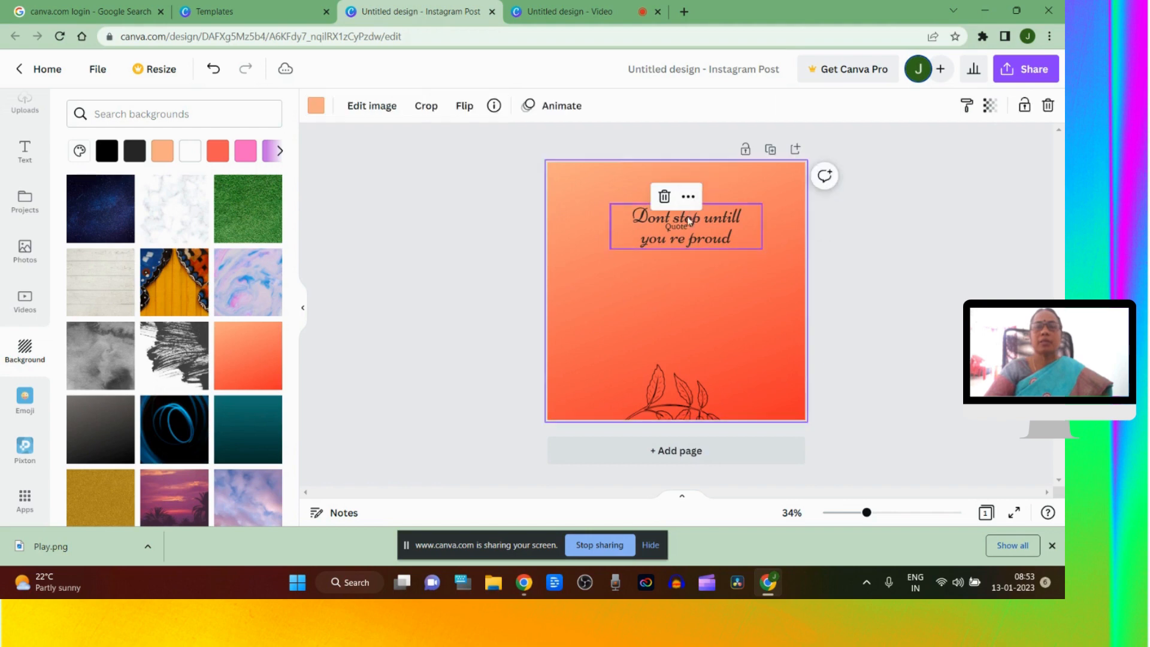
click(676, 226)
click(677, 188)
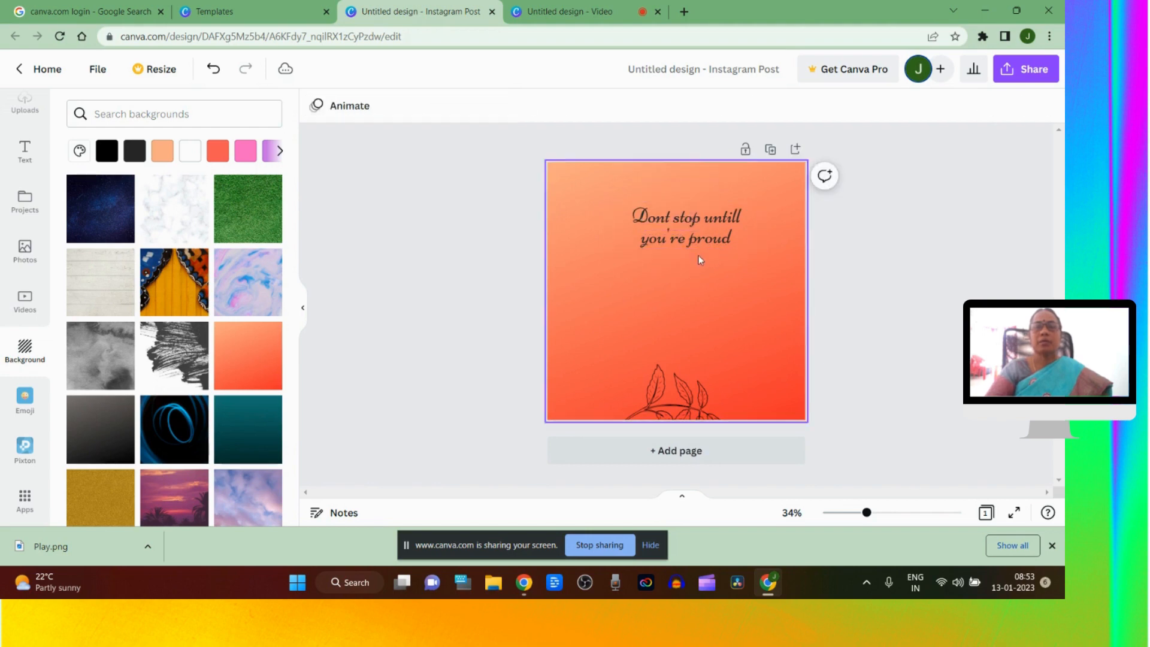
Try Lemon Tuesday, Merriweather, Architects Daughter, Aniyah and Source Serif Pro on the quote text, and settle on the Shrikhand font.
click(697, 247)
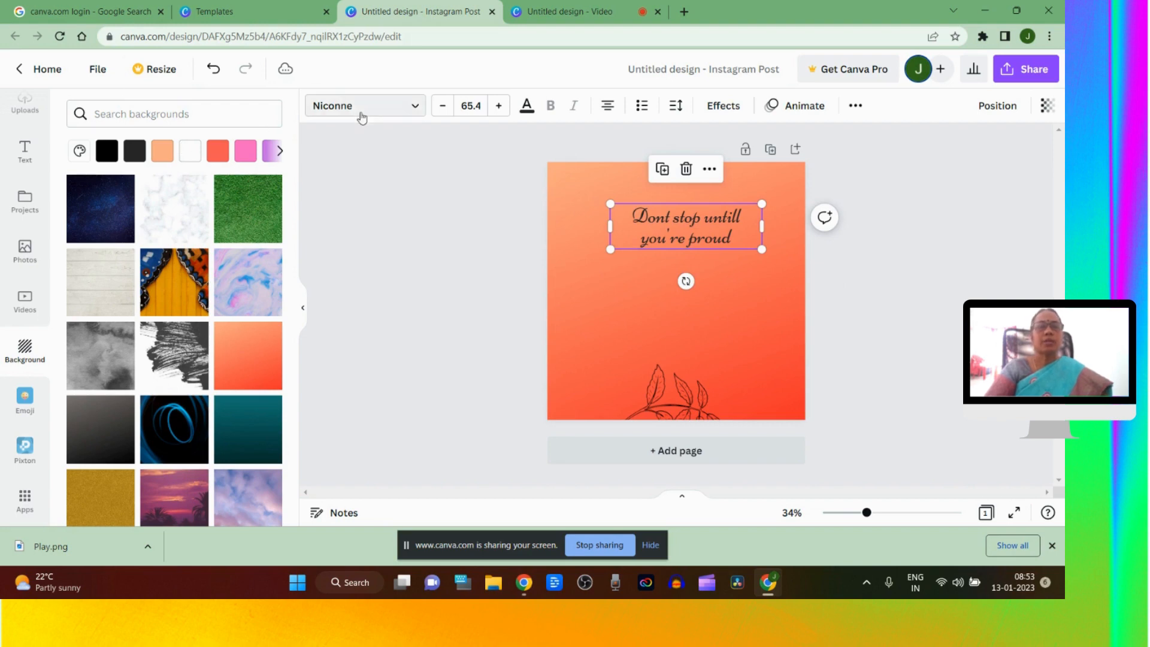
click(312, 109)
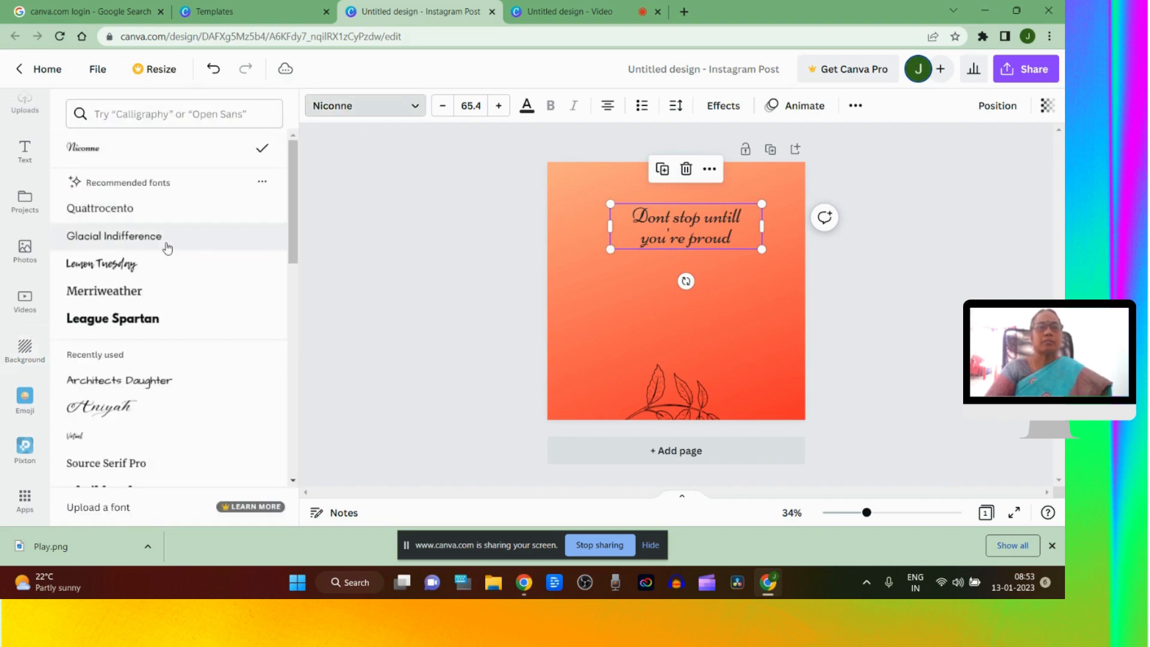
click(121, 266)
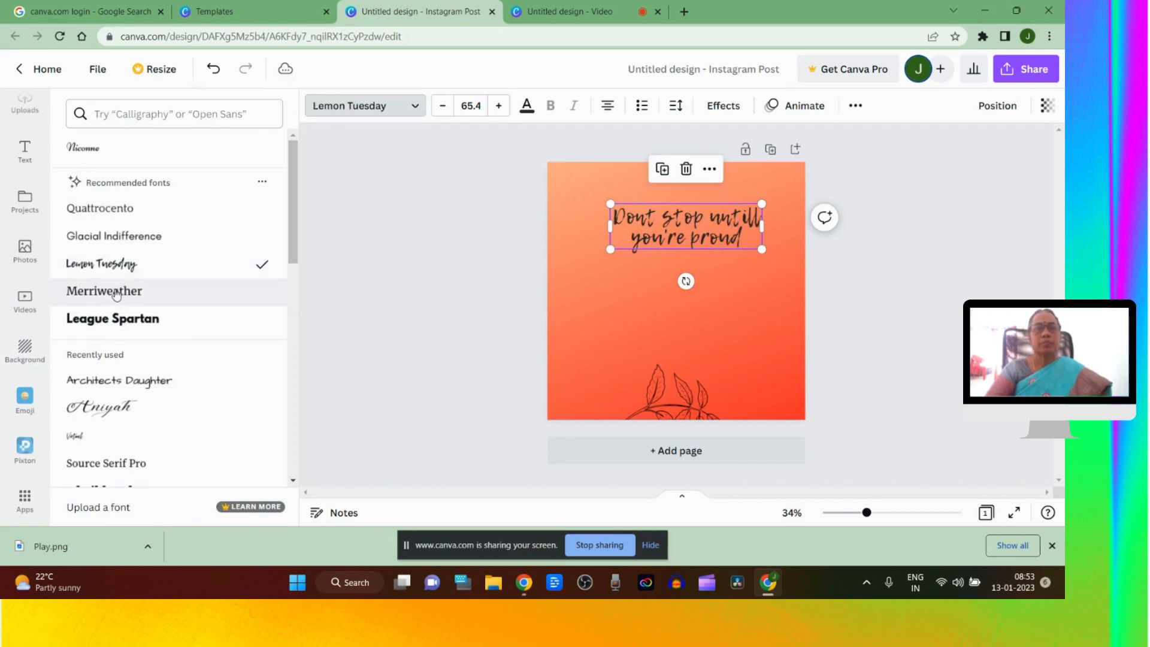
click(116, 293)
scroll(128, 362, down, 1)
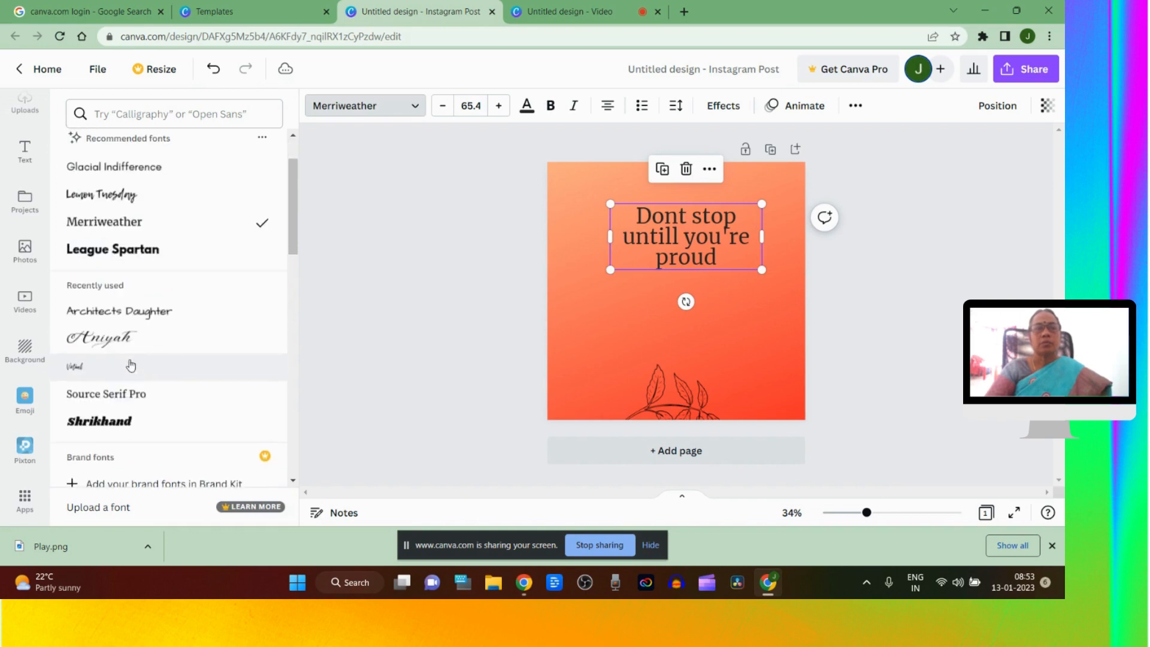
click(146, 314)
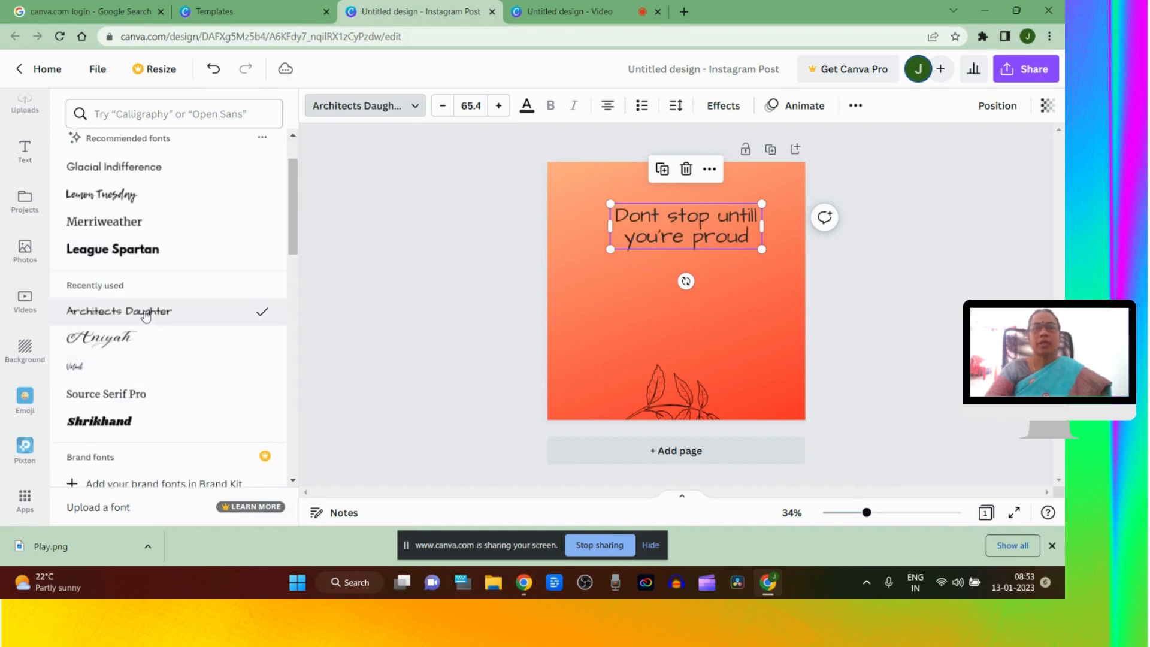
click(123, 347)
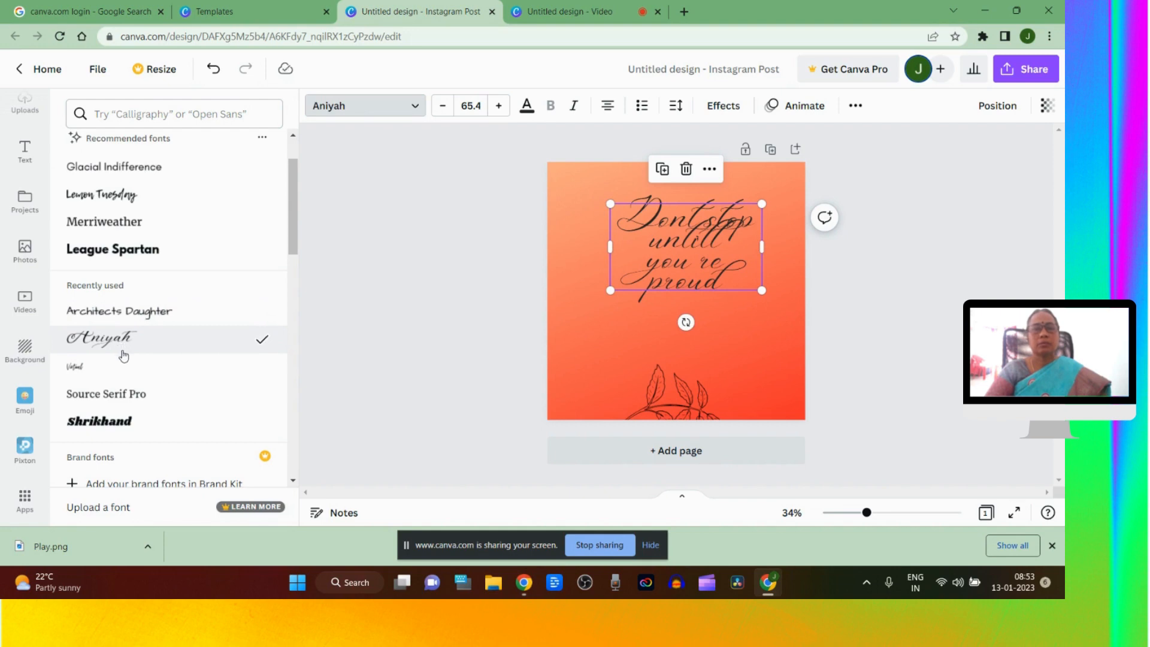
scroll(124, 356, down, 2)
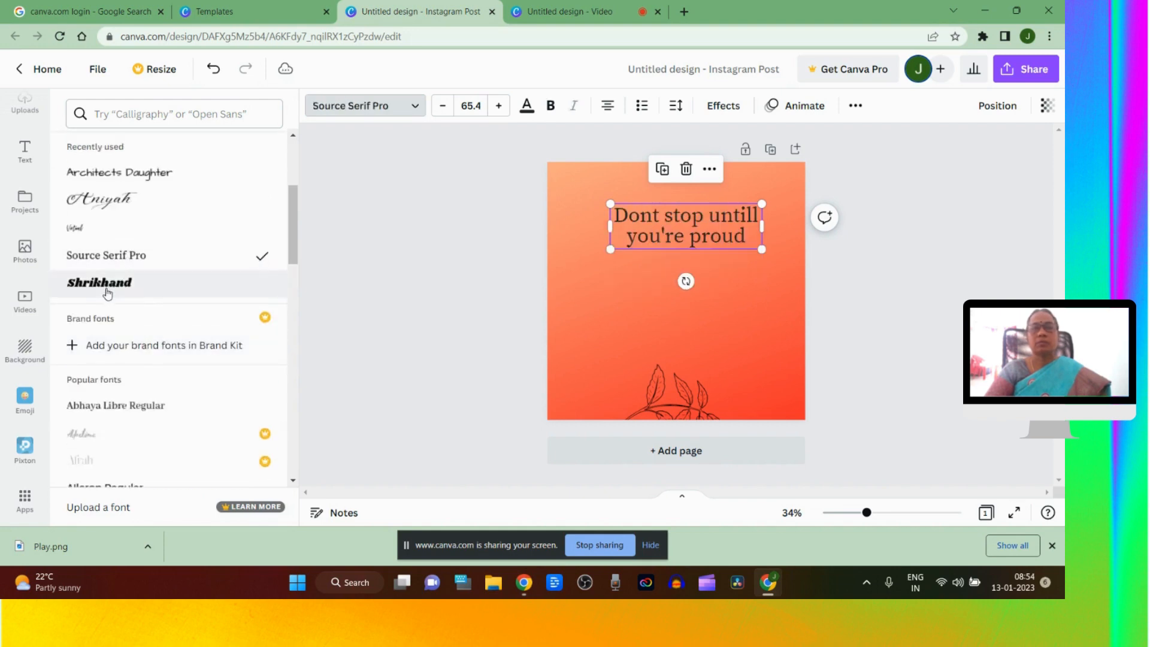
click(112, 287)
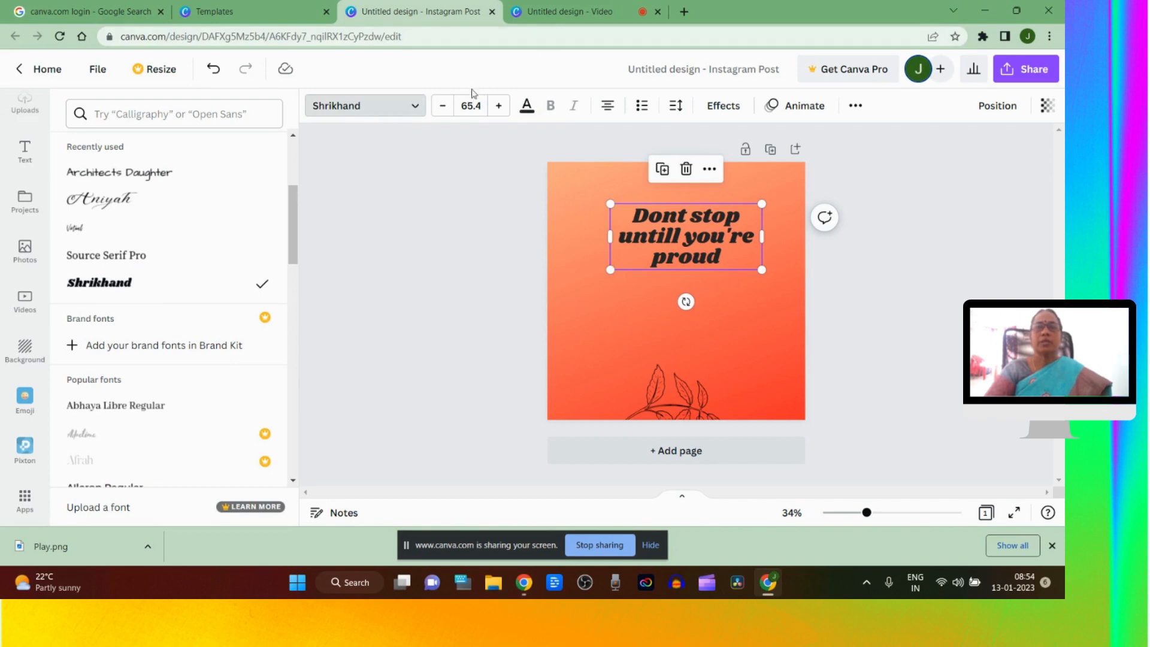
Try the Hollow effect on the quote text and settle on the Echo effect.
click(722, 106)
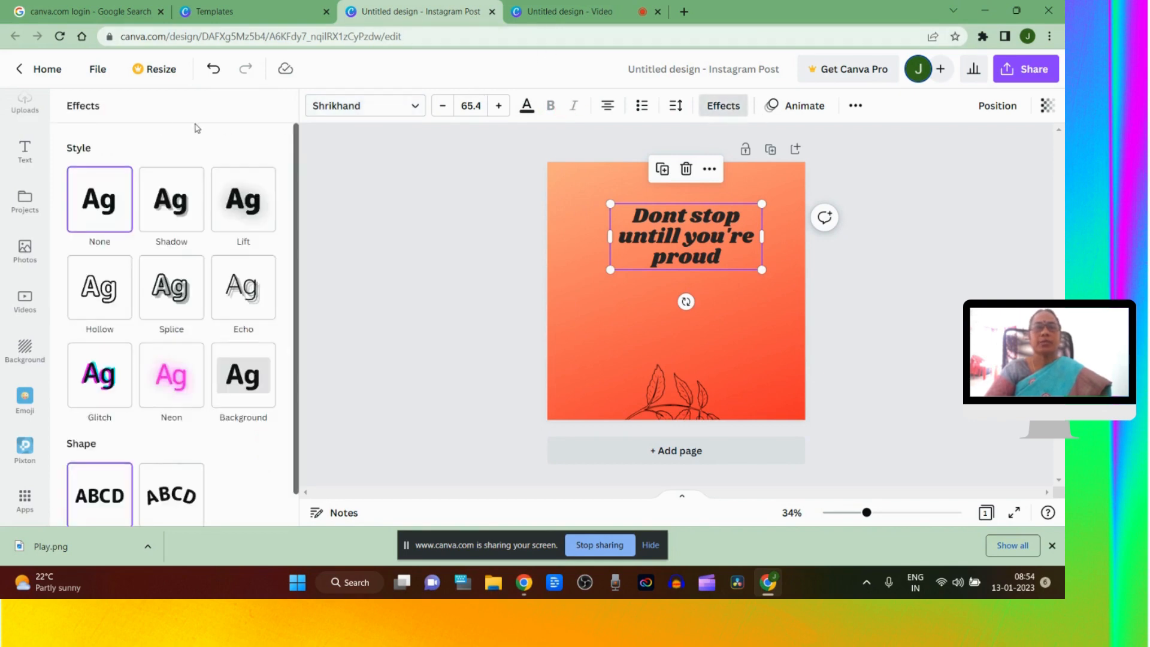
click(104, 284)
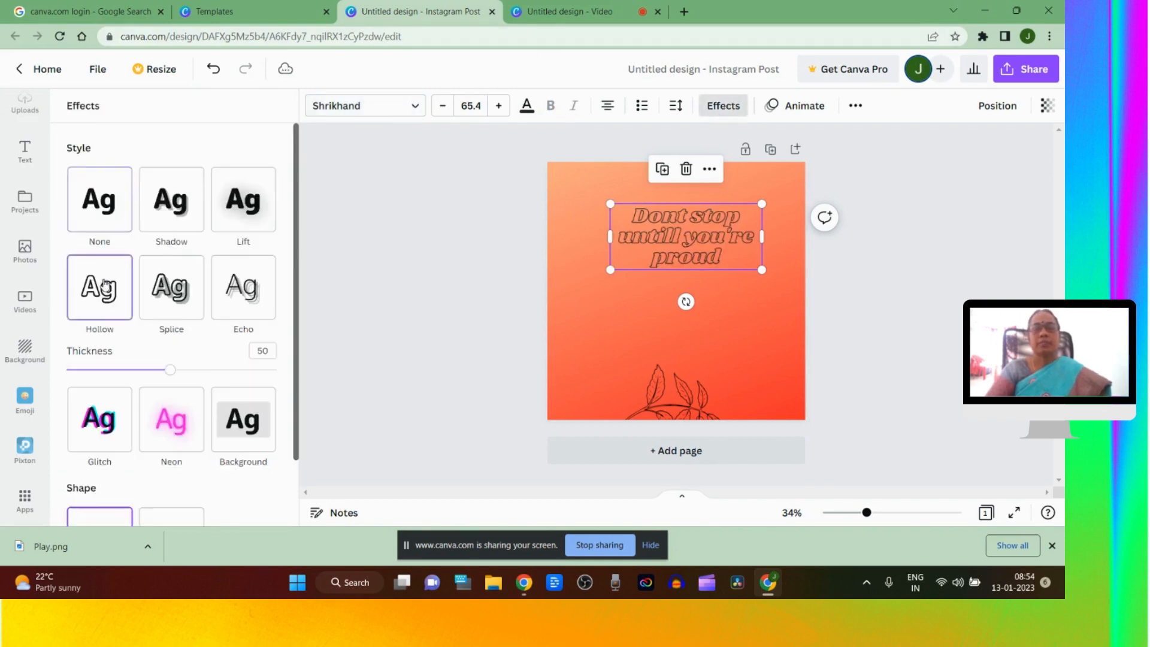
click(248, 300)
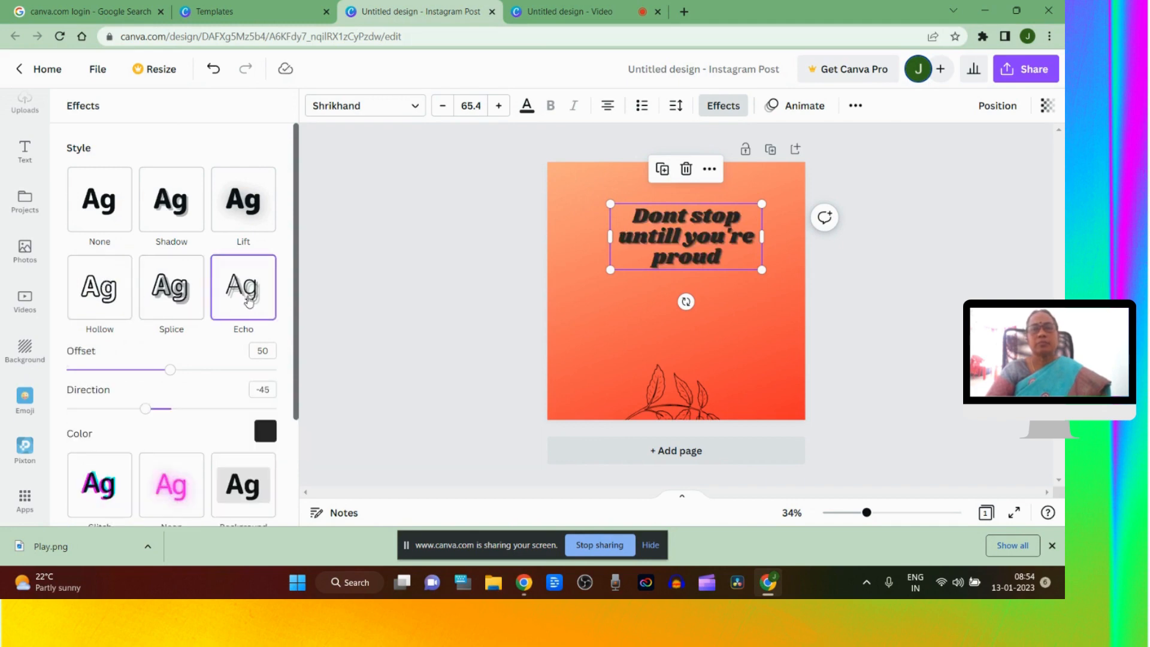
scroll(227, 380, down, 2)
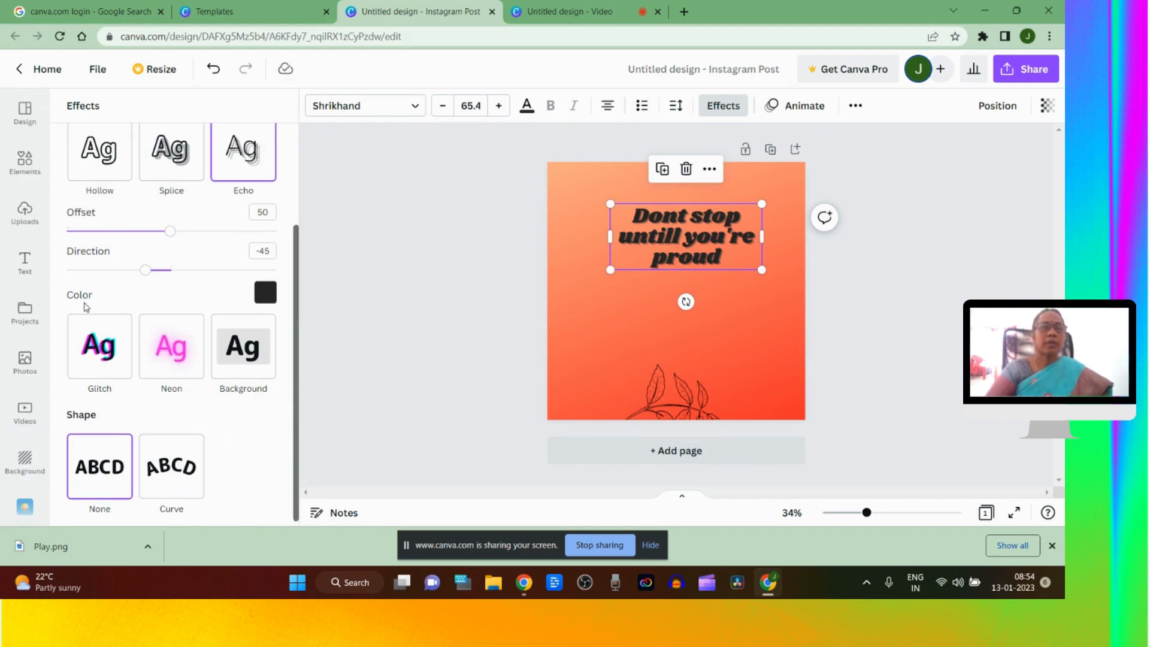
scroll(63, 340, up, 3)
Examine the photo library's recently used, Magic recommendations and Trending photos.
click(28, 364)
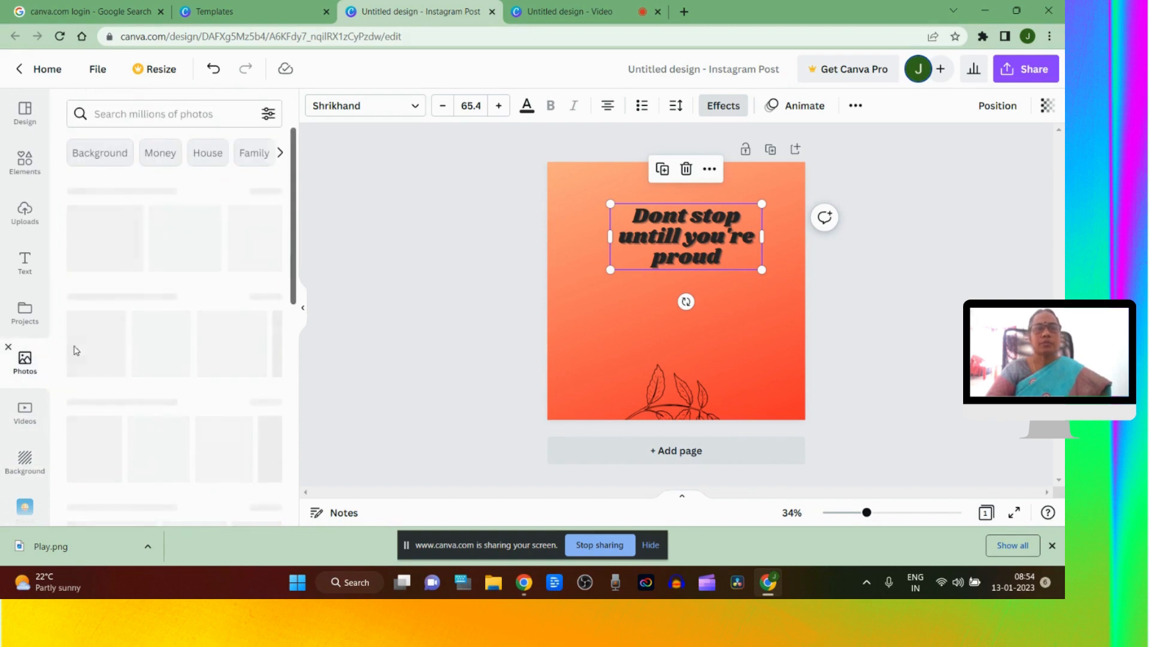
scroll(144, 290, down, 5)
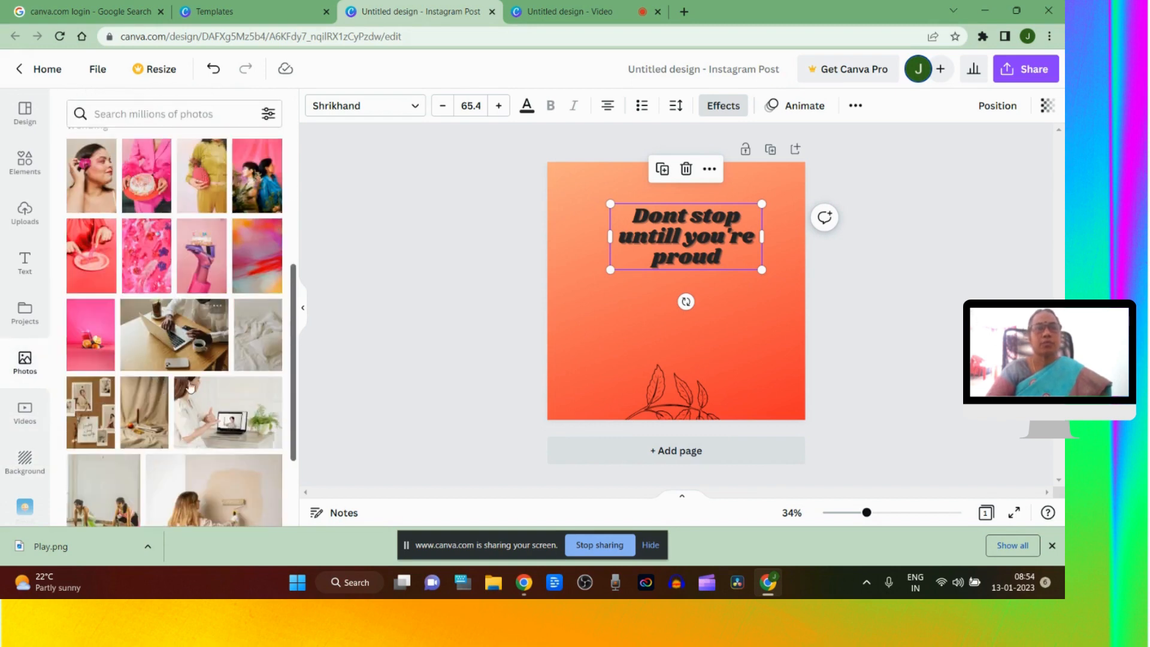
scroll(238, 449, down, 3)
scroll(180, 335, up, 8)
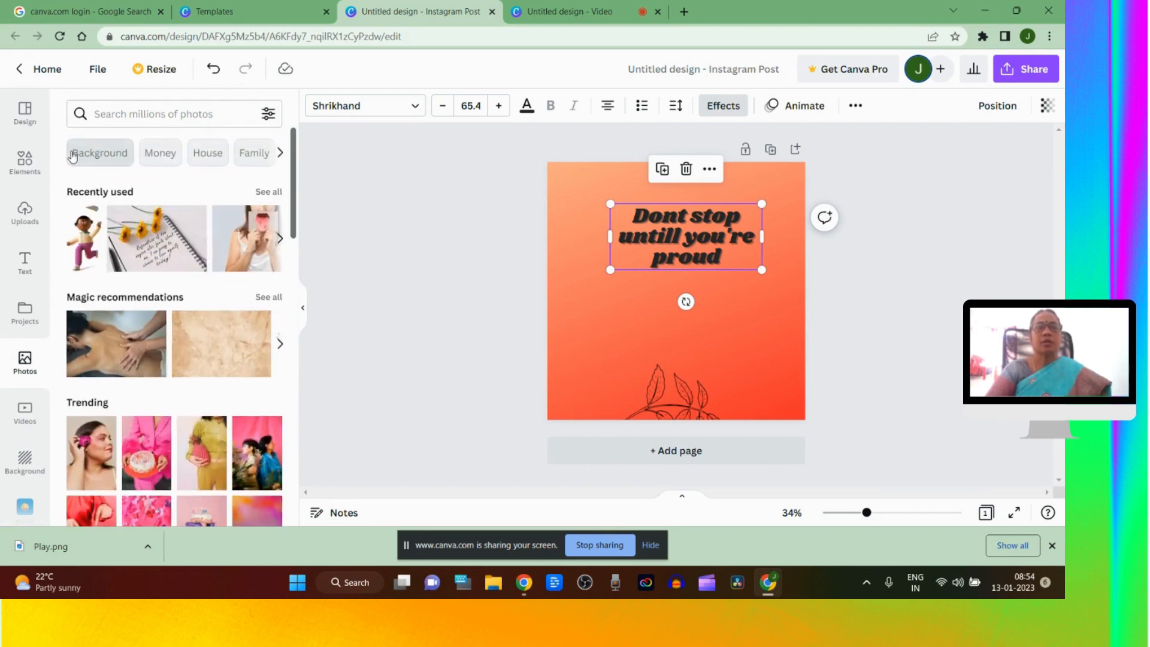
Add the yellow pointing-hand sticker from the Elements collection to the post.
click(24, 159)
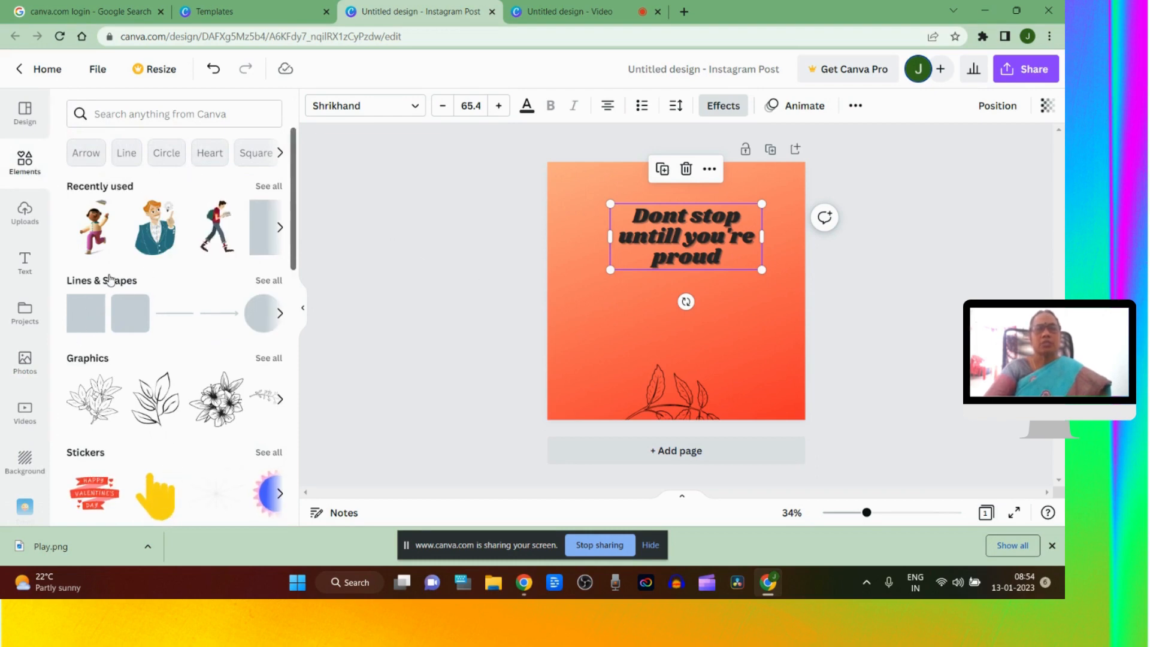
scroll(140, 452, down, 2)
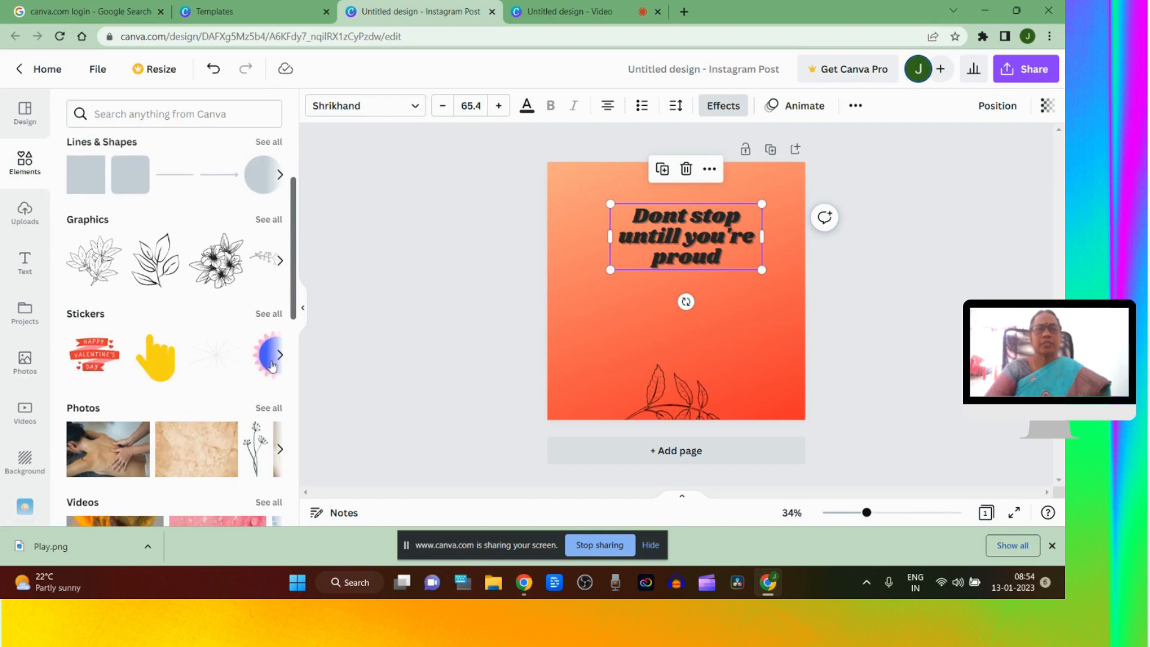
scroll(179, 401, down, 2)
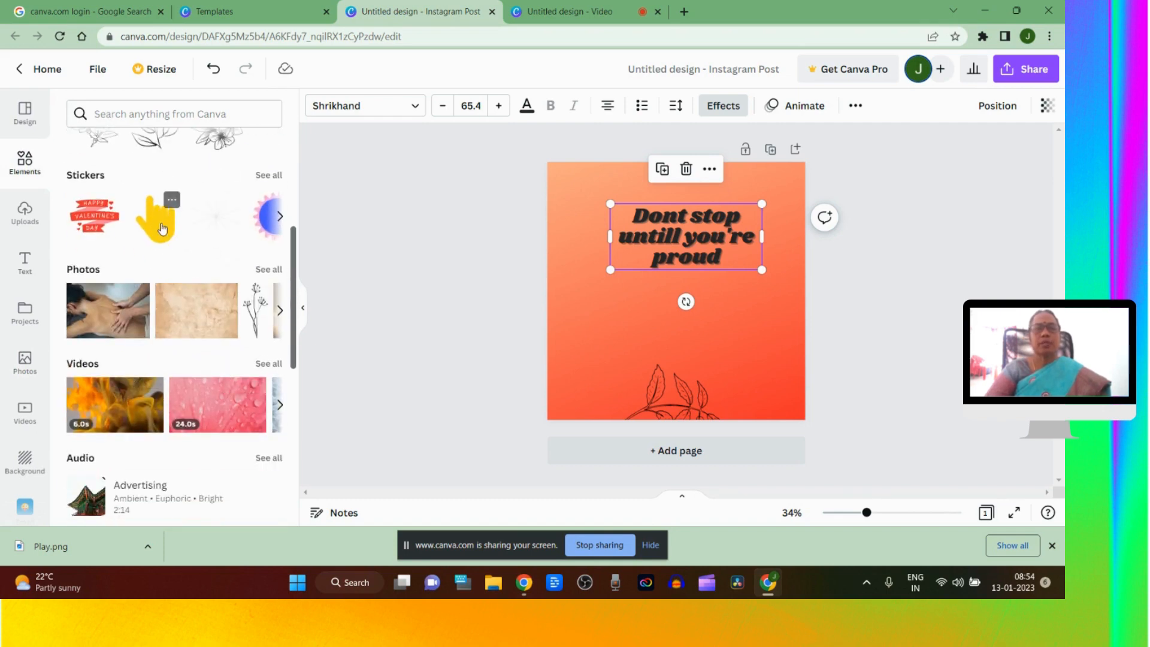
click(162, 228)
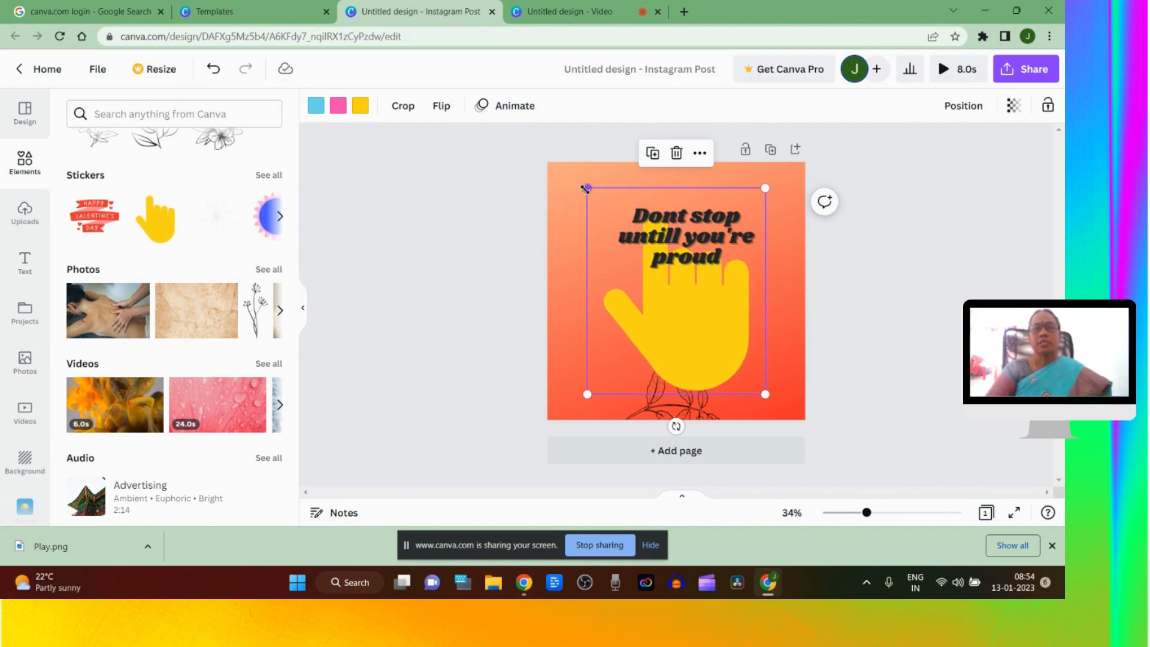
Shrink the yellow hand sticker and place it just below the quote text, above the leaf drawing.
drag(585, 188, 661, 298)
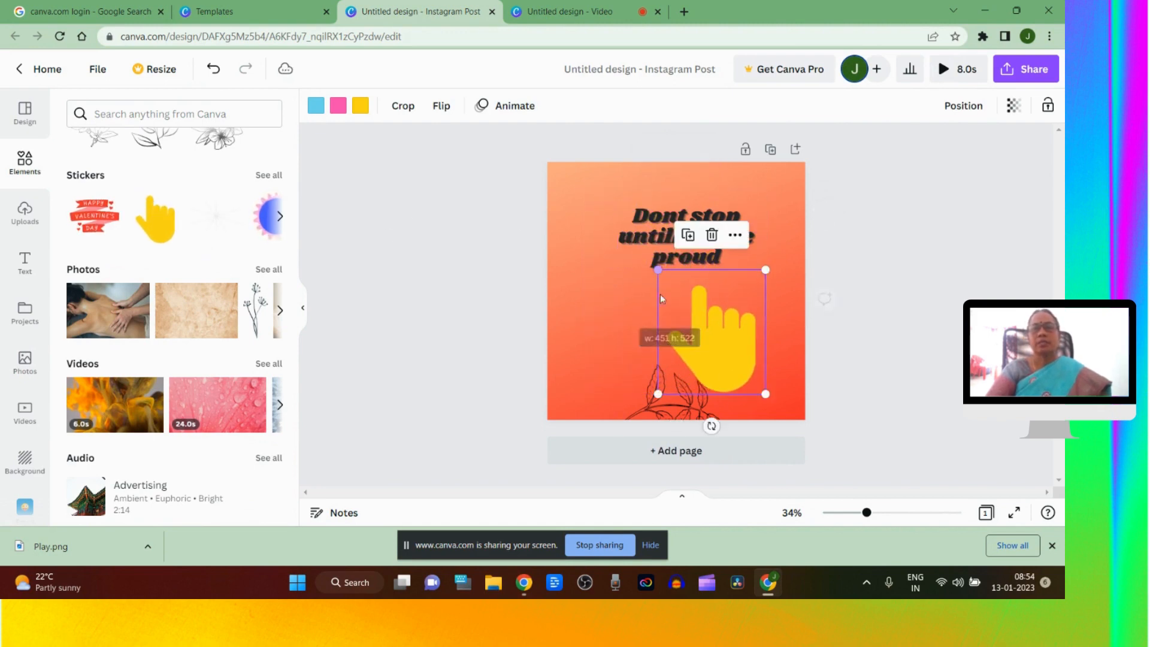
drag(765, 270, 743, 312)
drag(701, 345, 720, 315)
scroll(177, 211, up, 5)
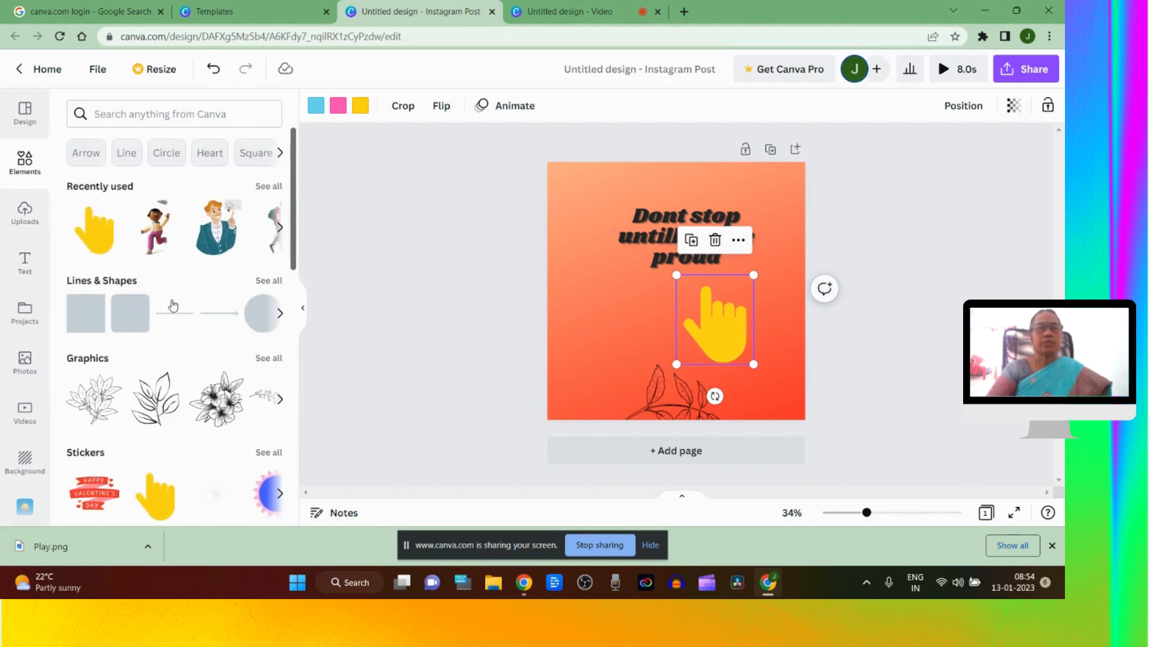
Search the graphics for "Cartoon person" and add the man in a teal suit pointing at a light bulb to the post.
click(268, 358)
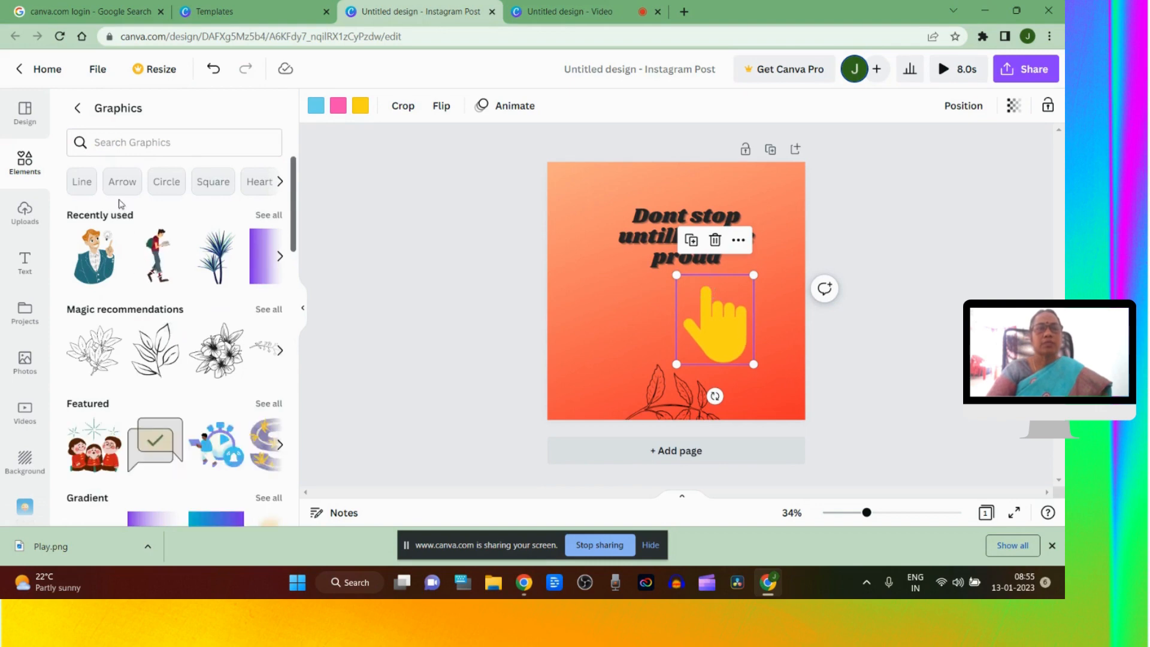
click(157, 138)
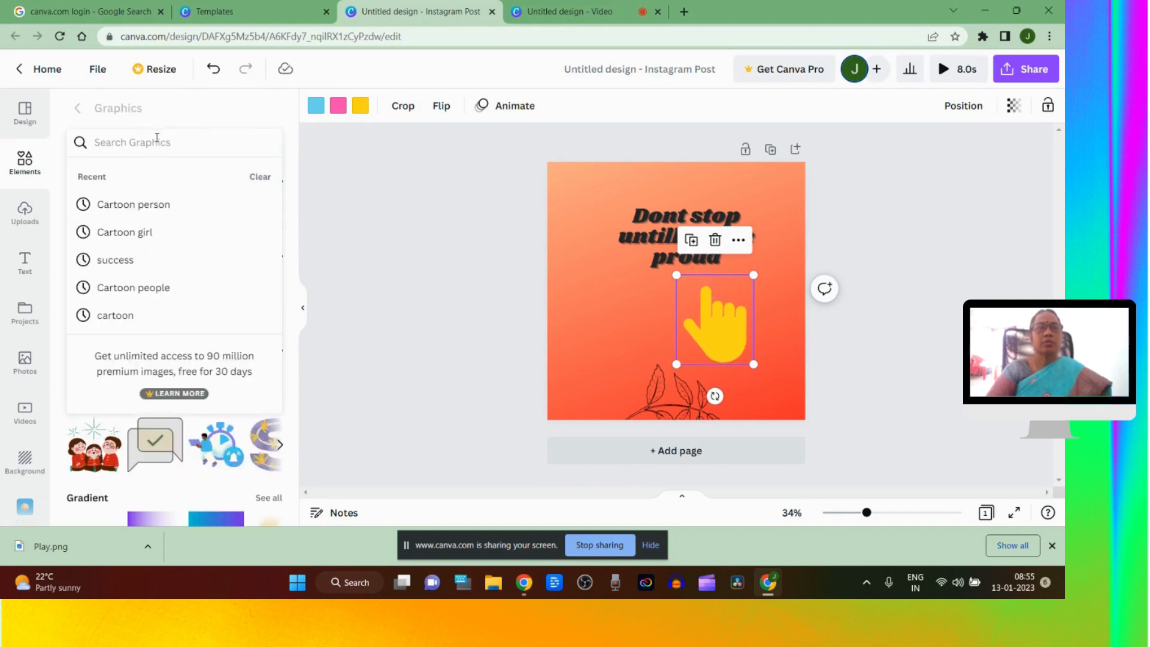
click(137, 210)
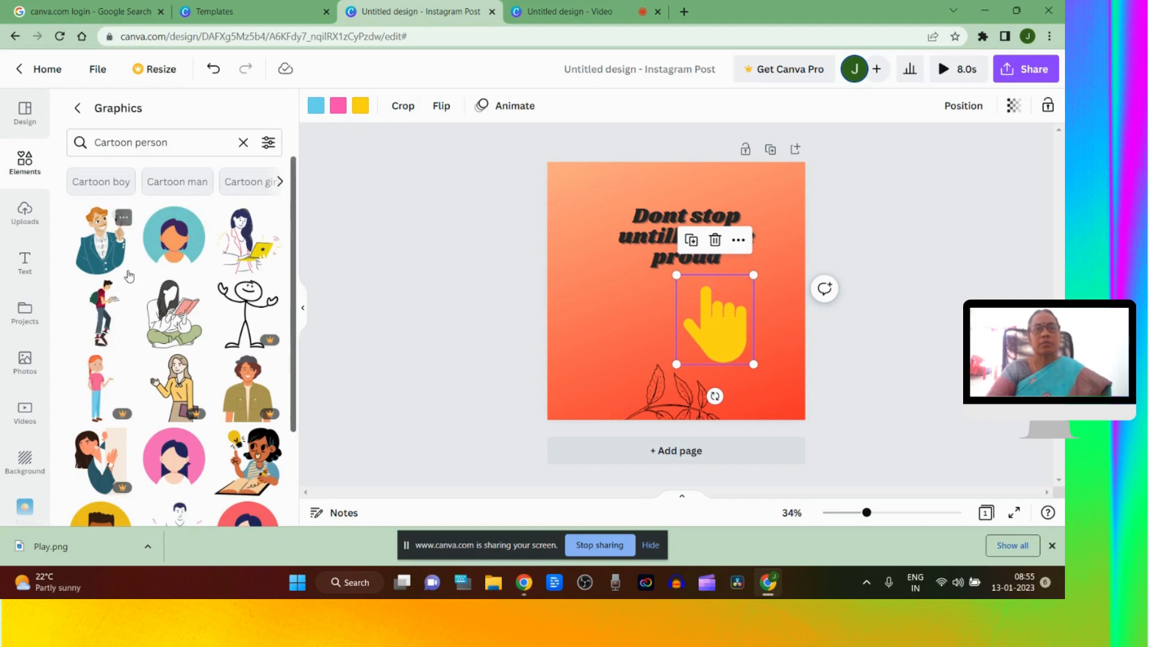
click(127, 273)
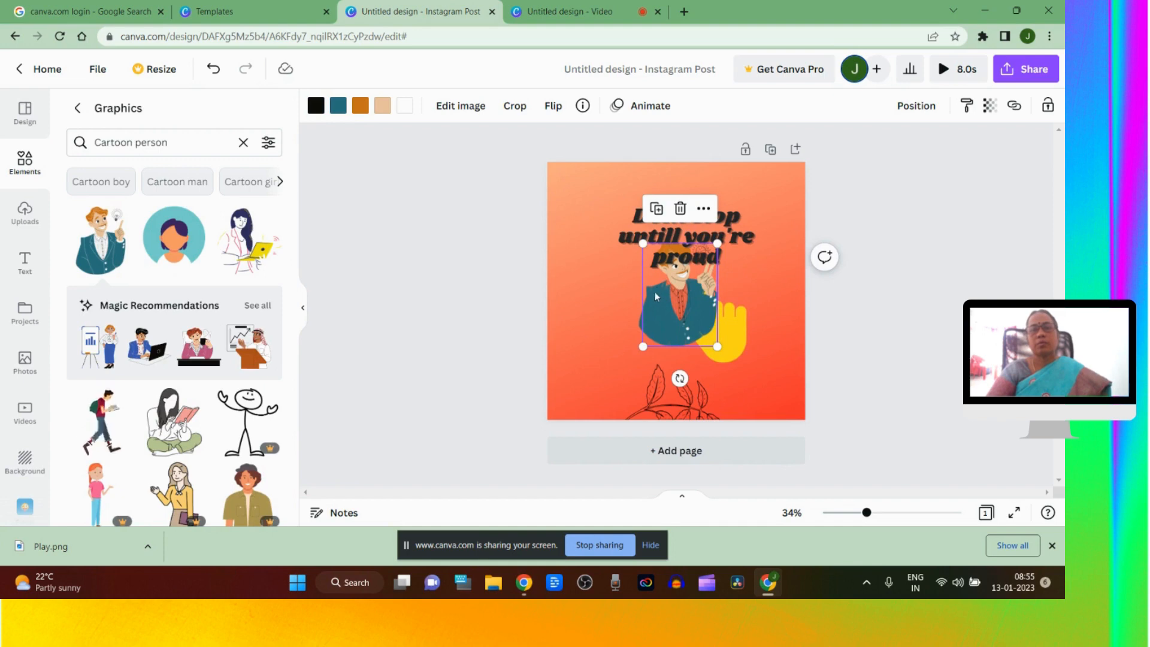
Place a single copy of the cartoon man in the post's lower-left corner and enlarge him to fill that corner.
click(656, 208)
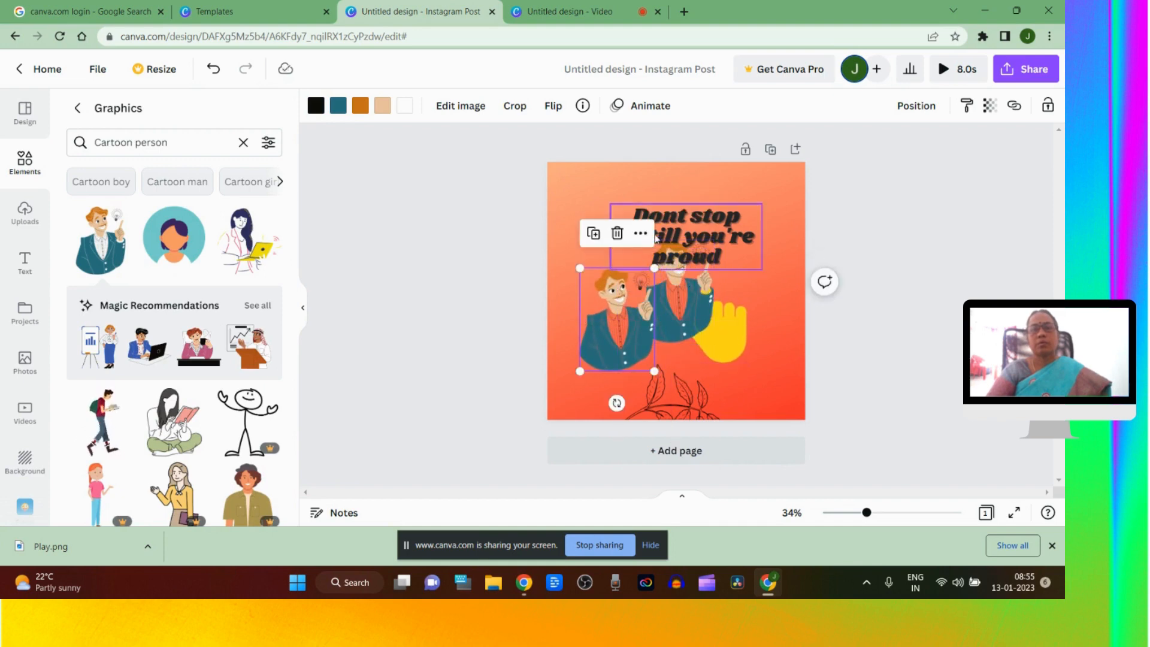
key(Delete)
click(669, 299)
drag(669, 298, 614, 324)
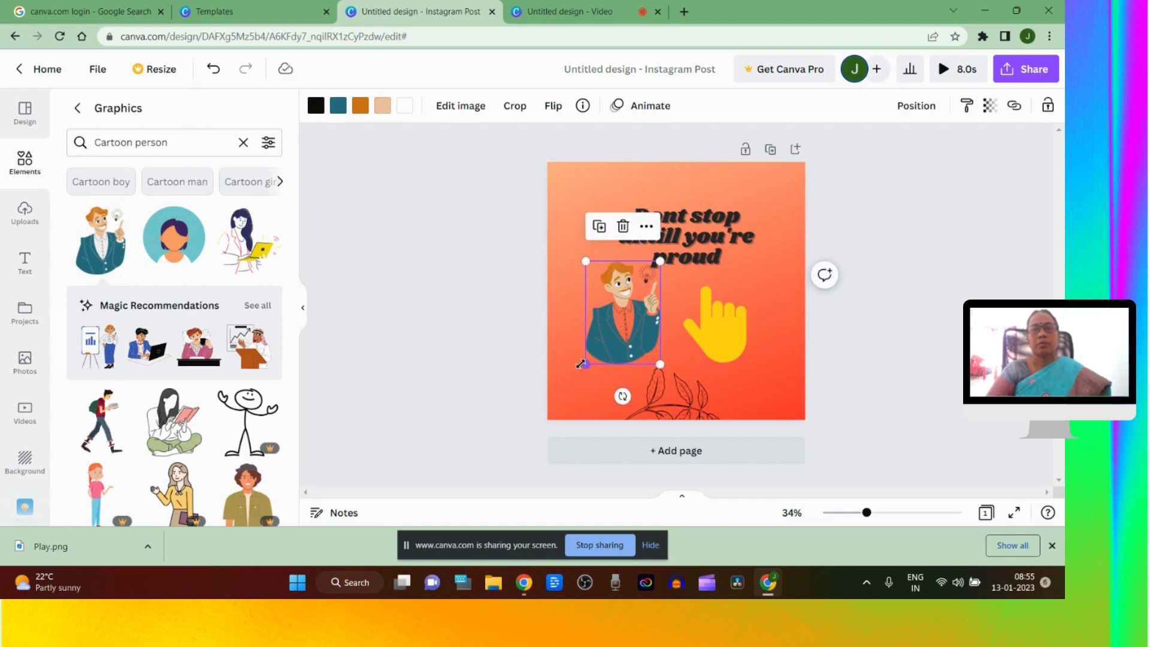
drag(585, 363, 532, 414)
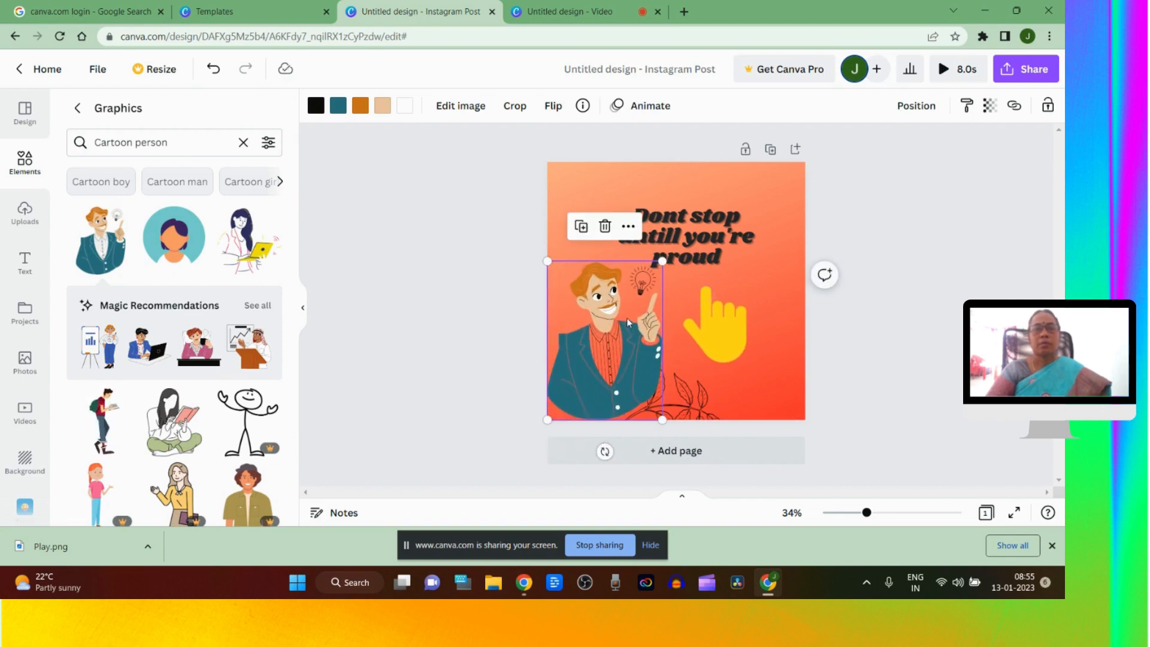
Delete the yellow pointing-hand sticker from the post.
click(710, 320)
click(721, 240)
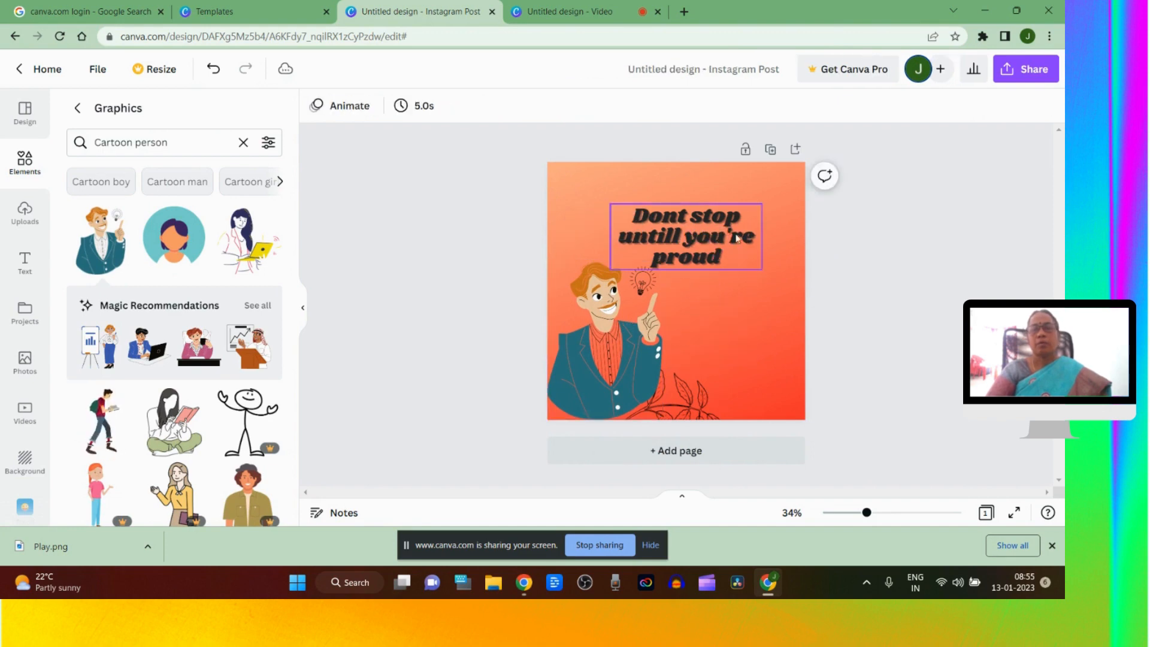
click(628, 336)
double_click(629, 337)
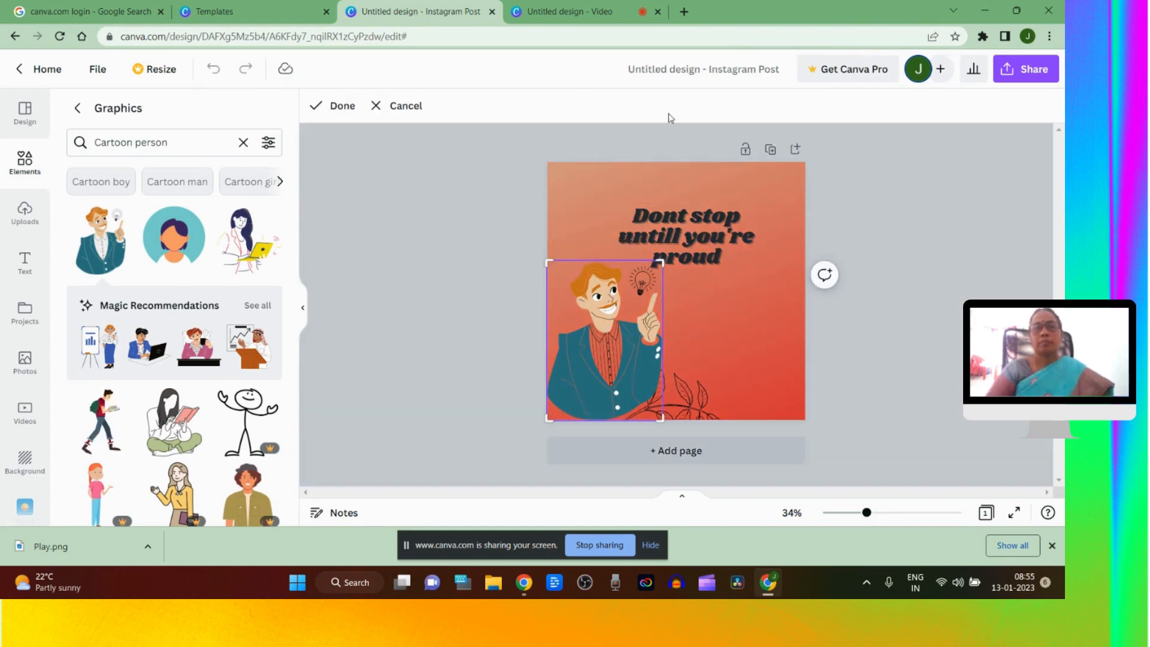
click(458, 219)
click(692, 247)
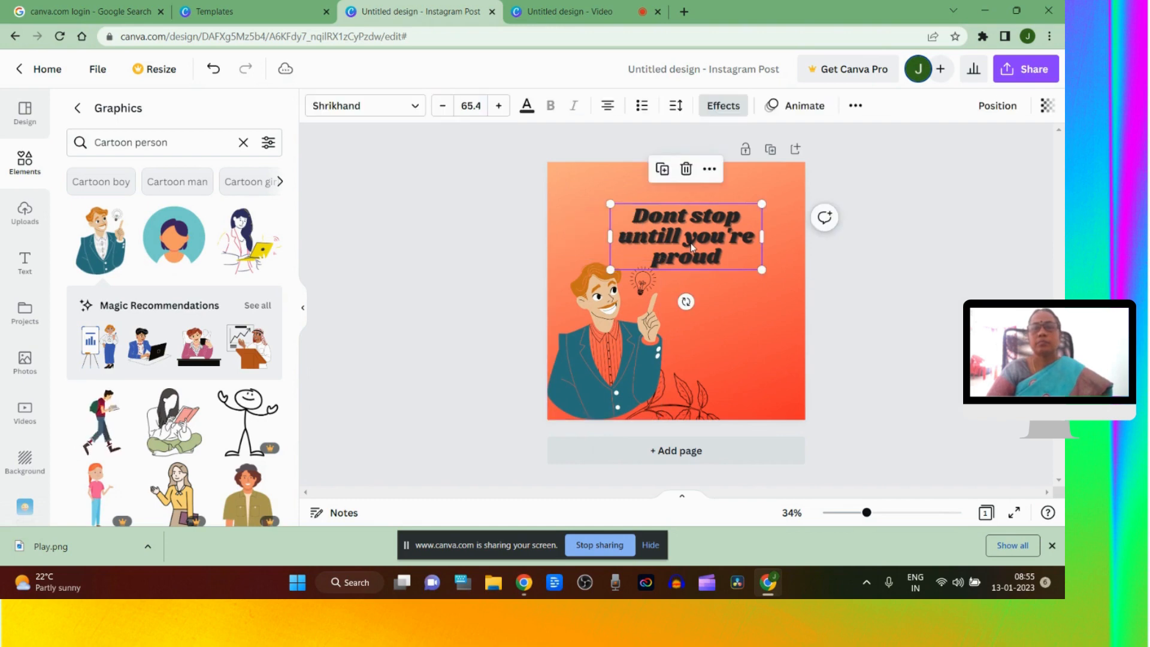
click(753, 369)
Add the scalloped-edge frame from the Frames collection and place it beside the cartoon man in the post's lower-right area.
scroll(173, 269, down, 3)
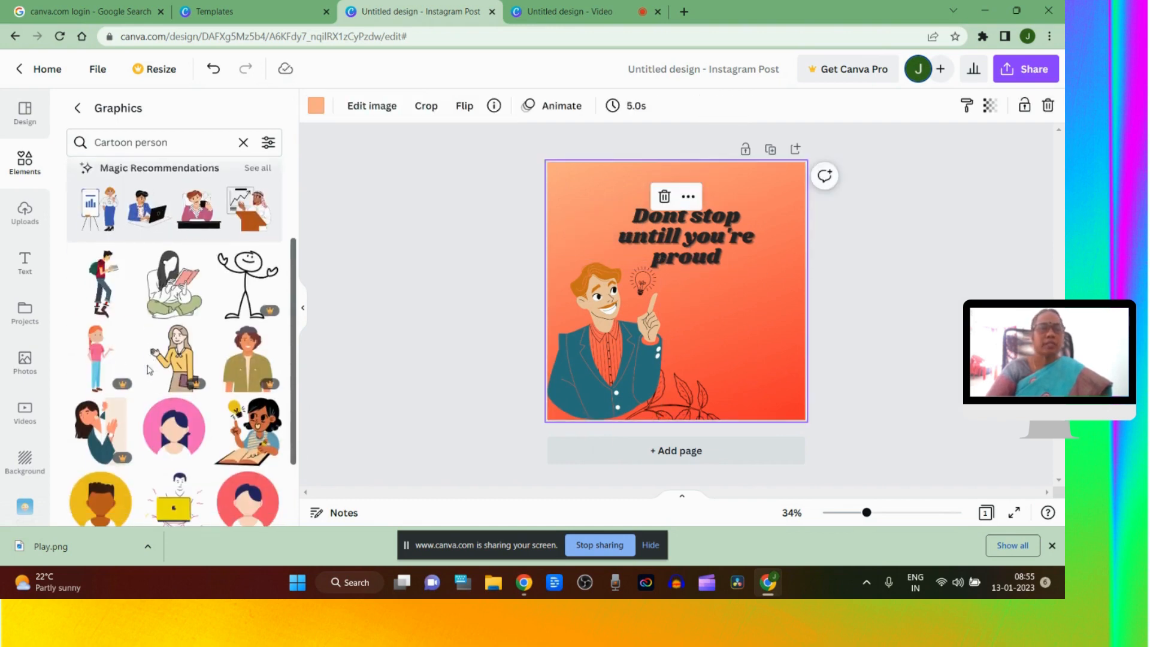
click(80, 109)
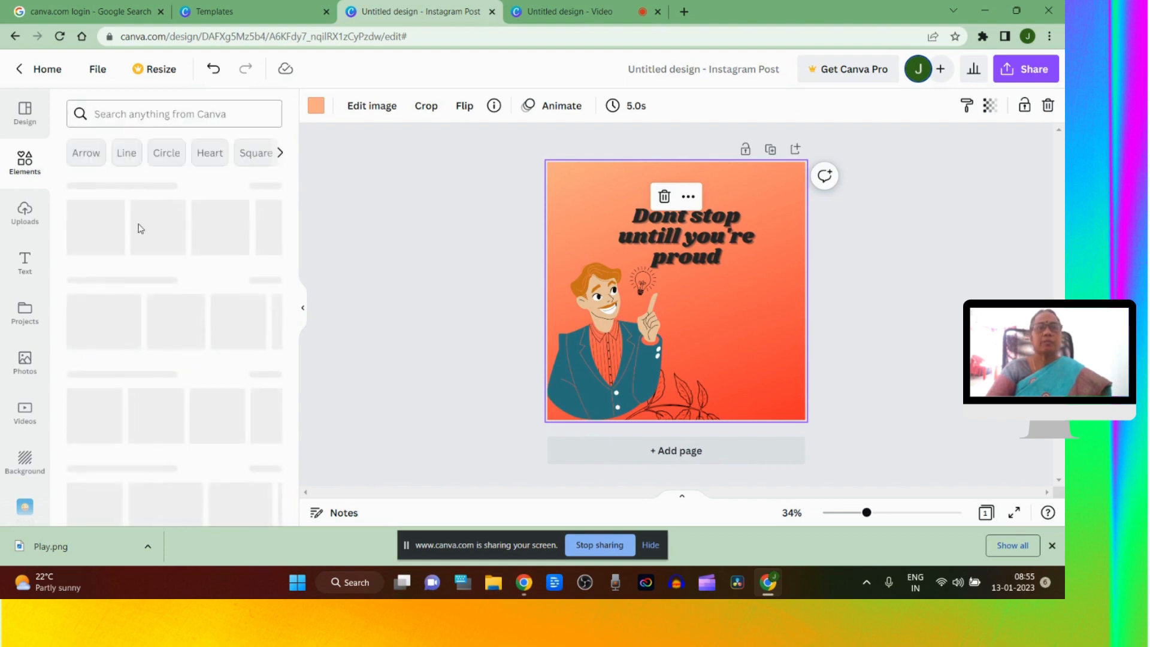
scroll(159, 286, down, 3)
scroll(158, 287, down, 10)
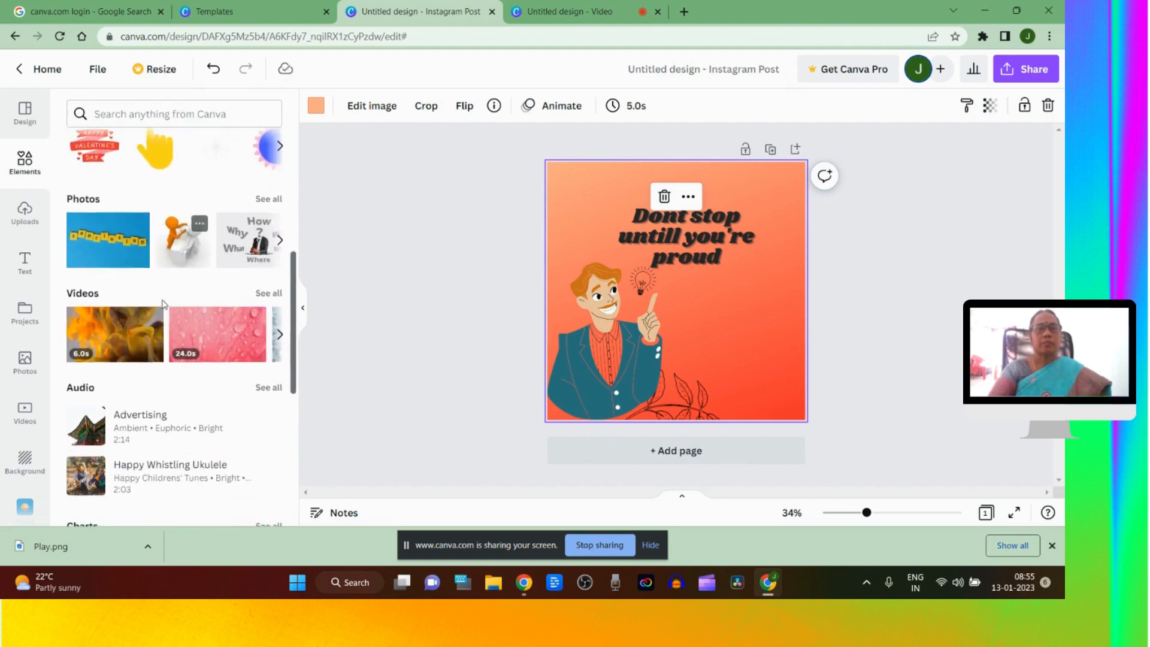
scroll(151, 385, down, 2)
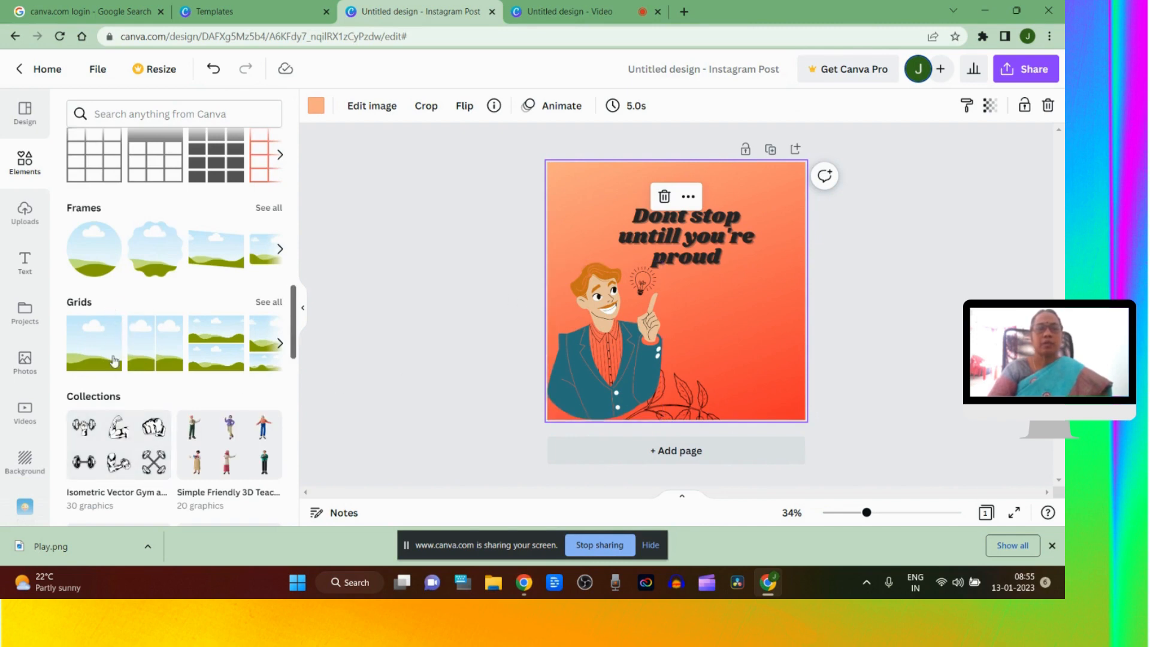
click(151, 260)
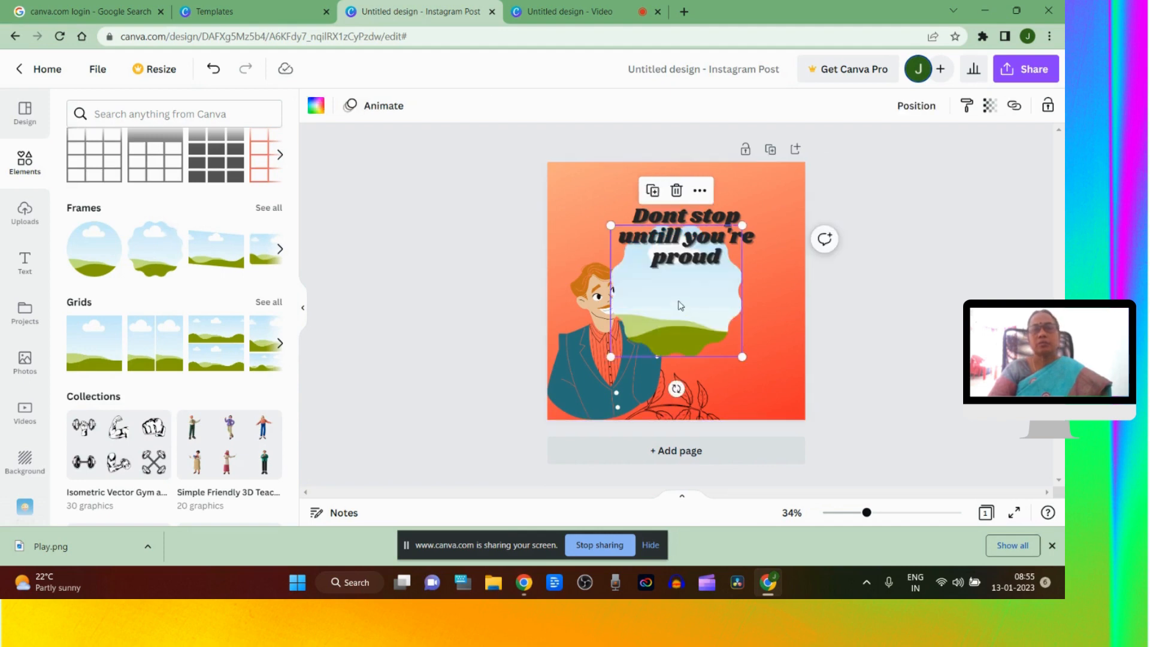
mouse_move(681, 305)
mouse_down()
mouse_move(738, 316)
mouse_move(741, 342)
mouse_up()
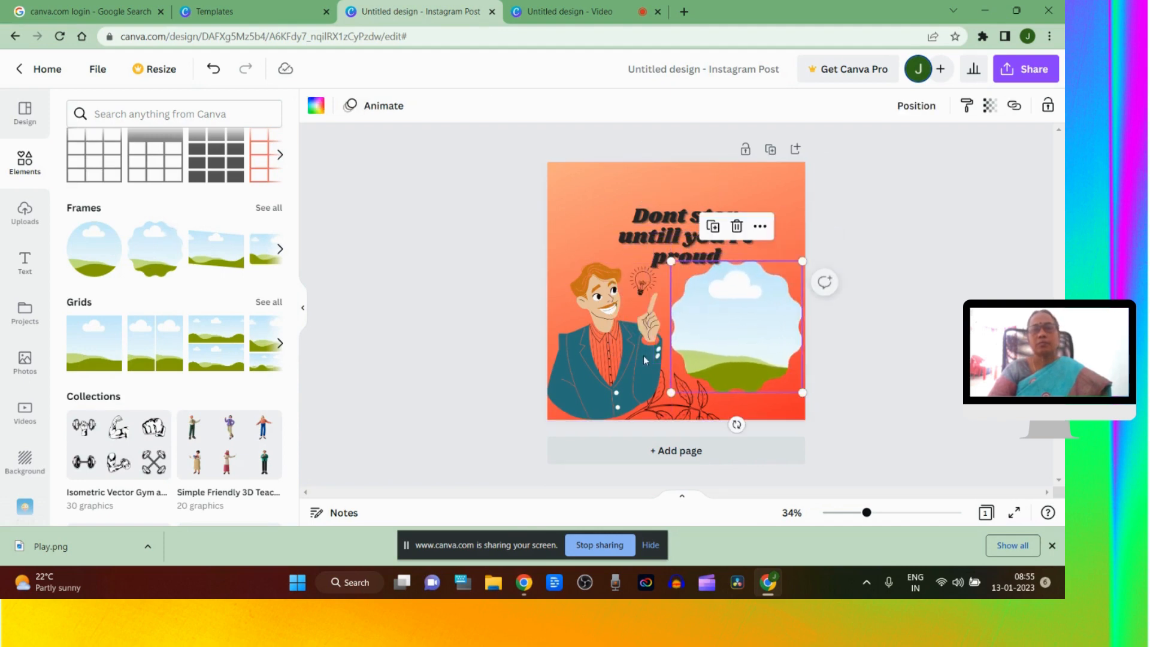
Move the cartoon man to the right half of the post and shift the leaf drawing slightly left.
mouse_move(645, 360)
mouse_down()
mouse_move(707, 323)
mouse_move(733, 330)
mouse_up()
key(ctrl+z)
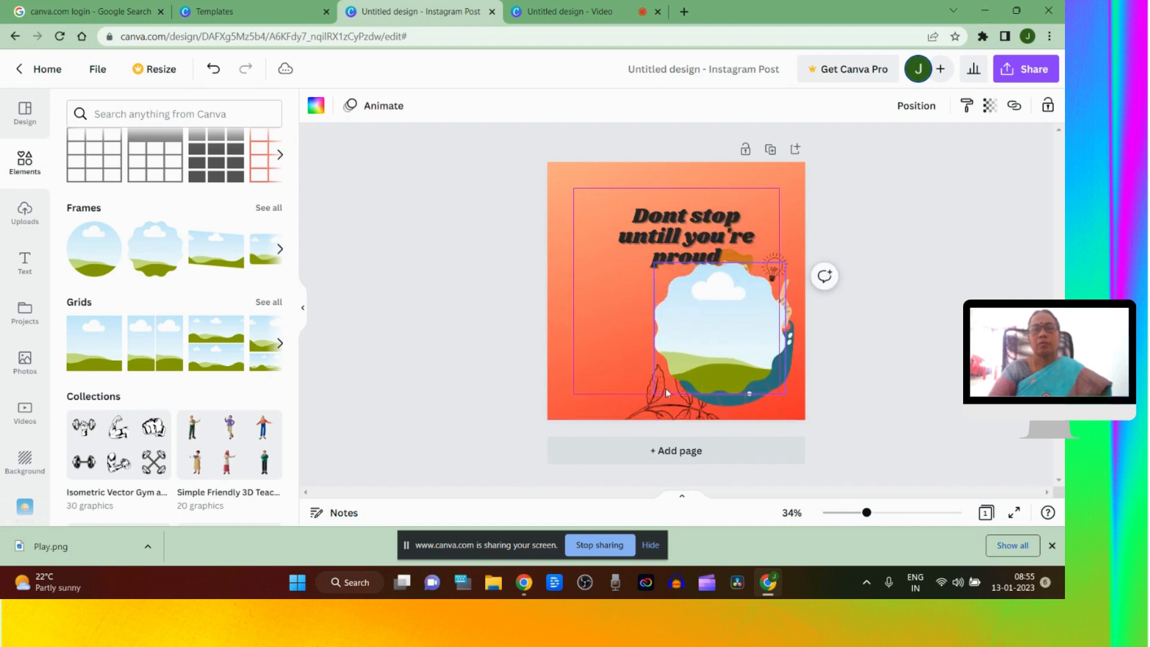
drag(666, 393, 631, 392)
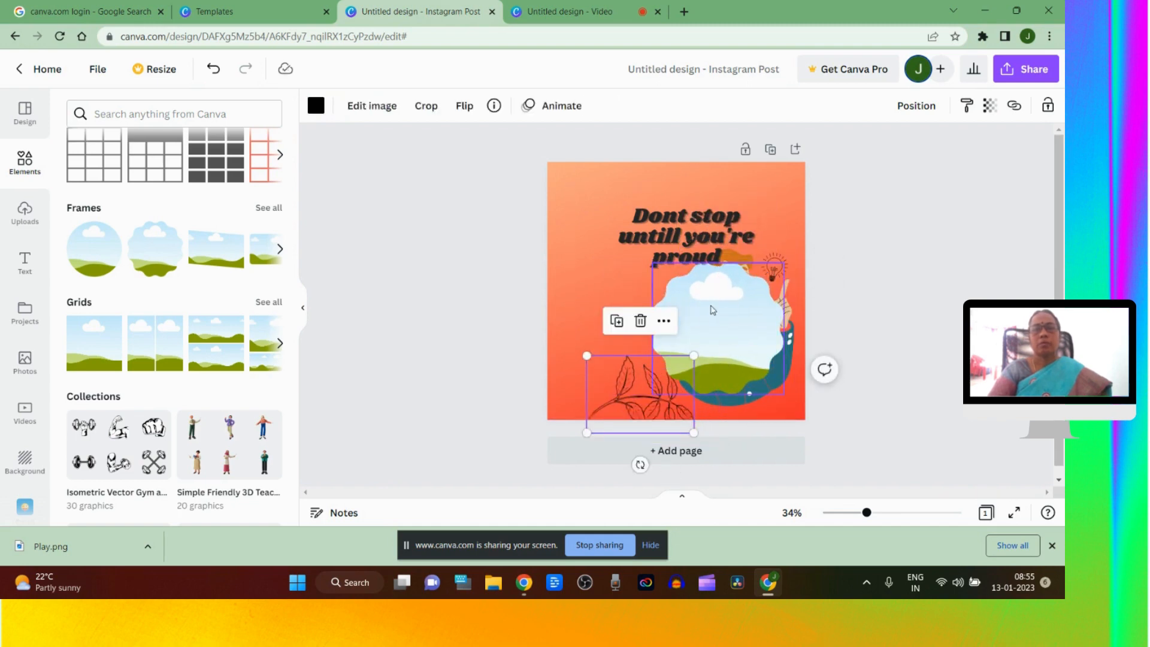
Move the scalloped frame to the left half of the post and fill it with the blue flower from the recently used photos.
mouse_move(713, 310)
mouse_down()
mouse_move(622, 314)
mouse_move(590, 290)
mouse_move(608, 293)
mouse_up()
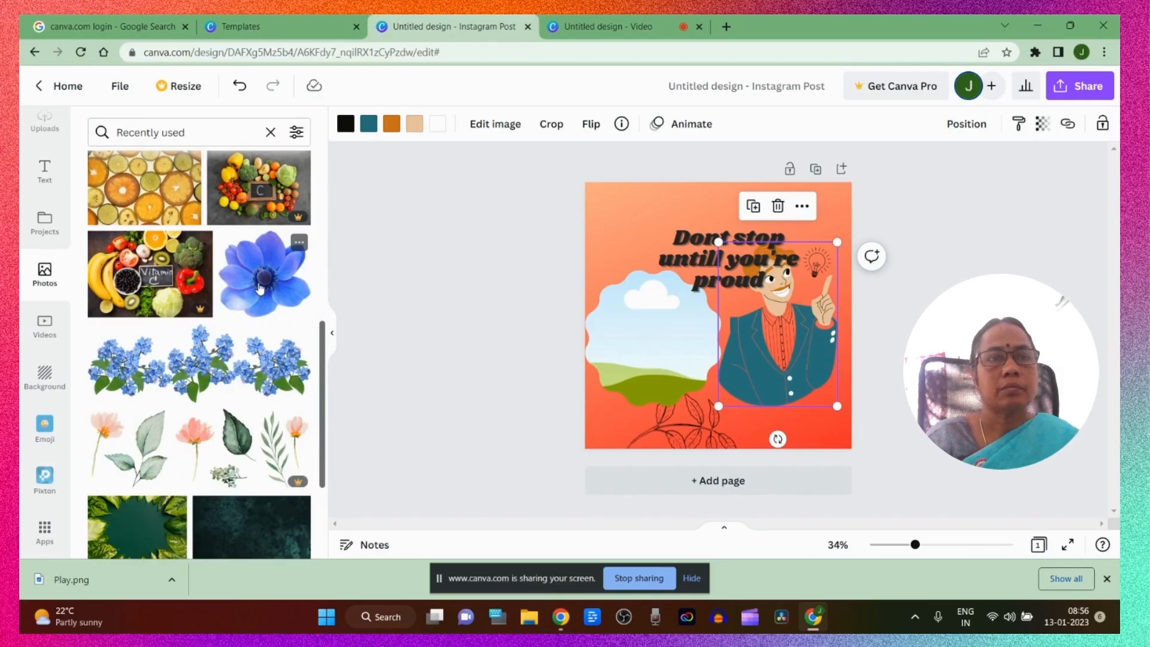
drag(260, 288, 635, 337)
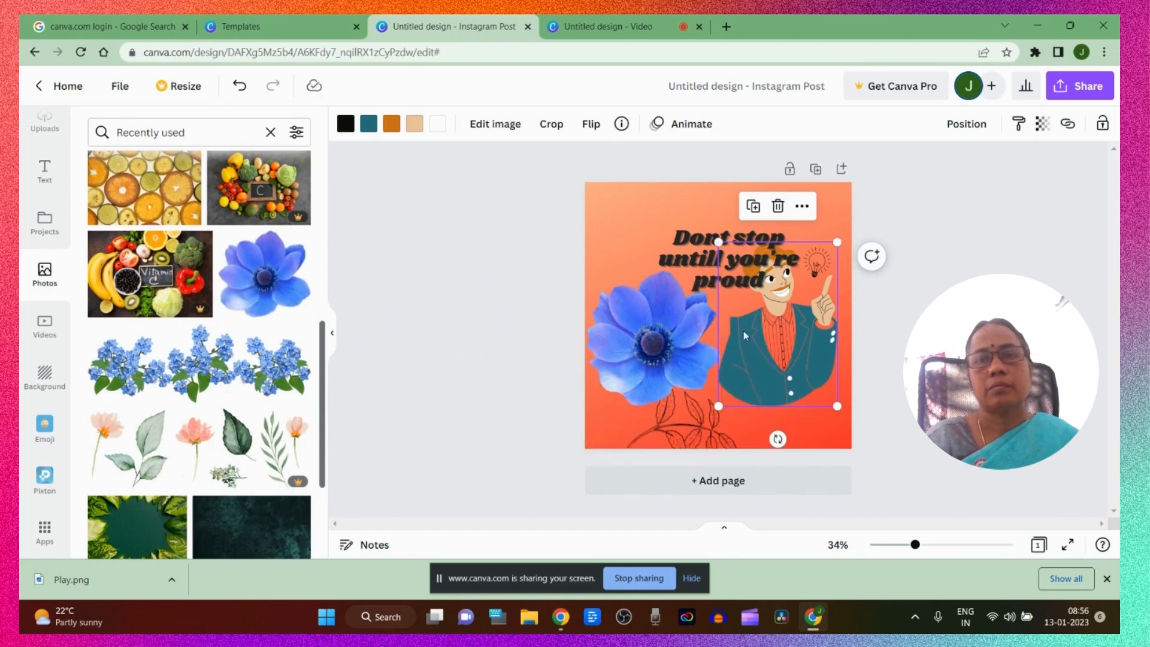
Move the cartoon man down into the post's lower-right corner and flip him horizontally so he points toward the flower.
drag(764, 347, 778, 372)
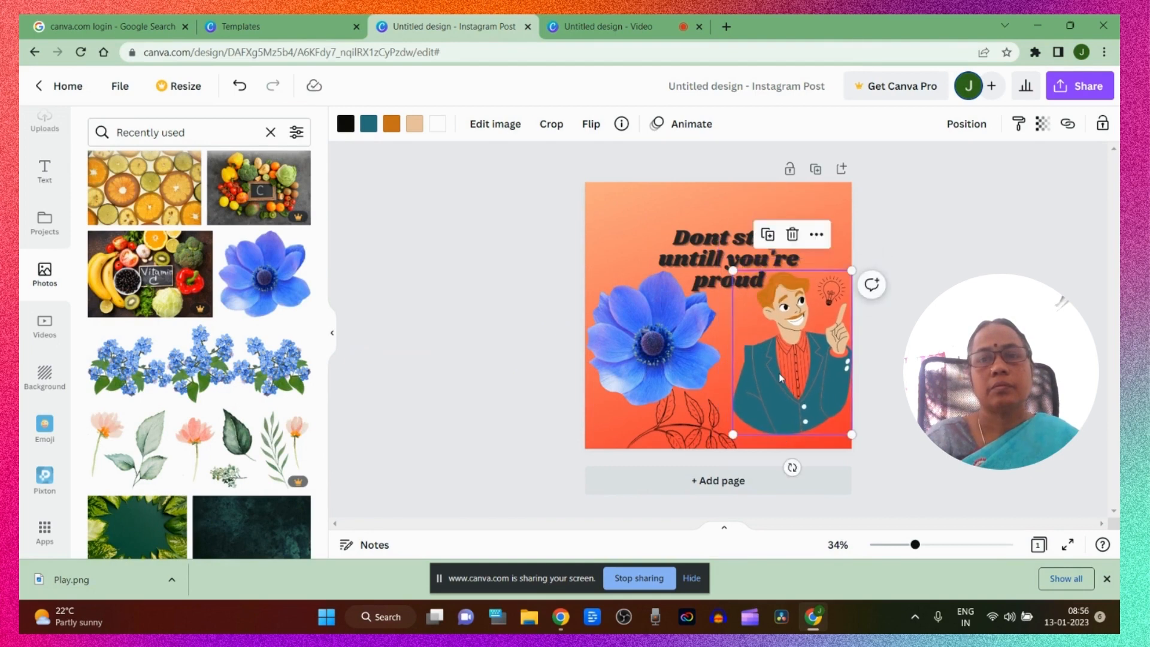
click(590, 124)
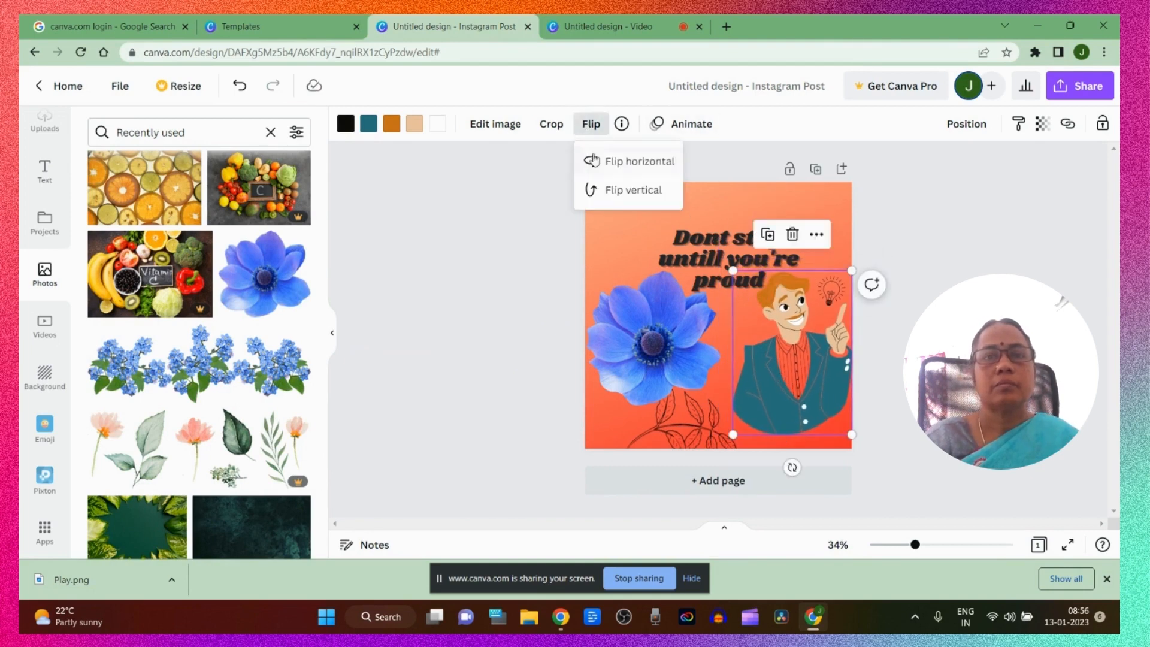
click(593, 162)
click(622, 170)
click(628, 165)
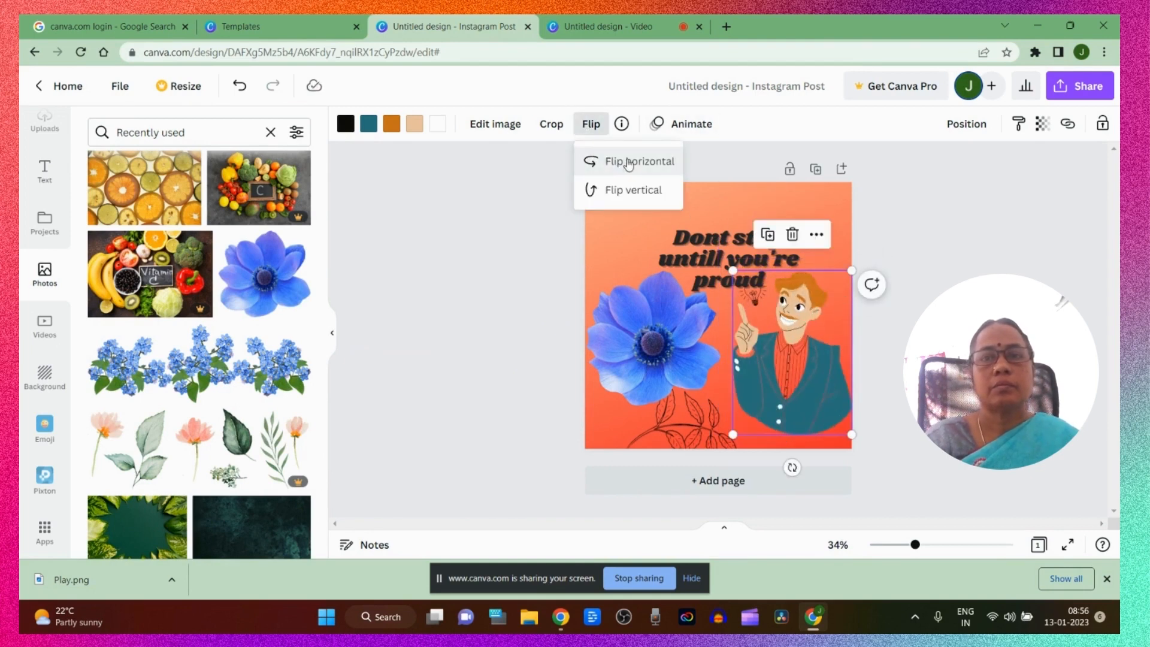
Move the quote text up near the post's upper edge, clear of the flower and the cartoon man.
click(706, 266)
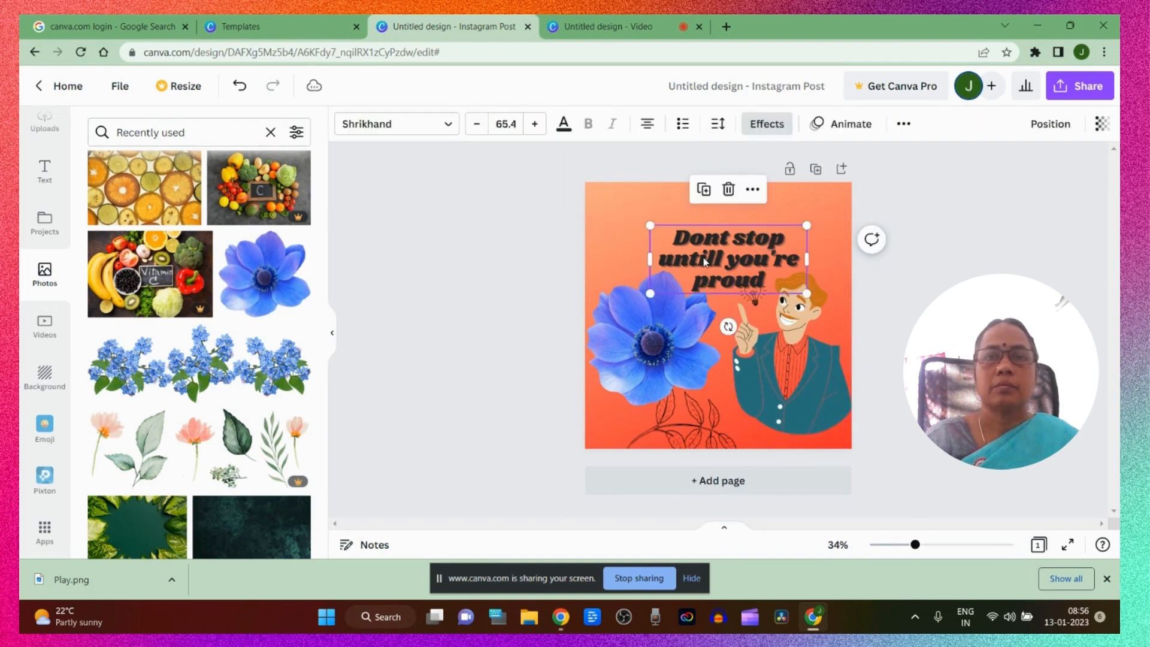
drag(705, 247, 691, 220)
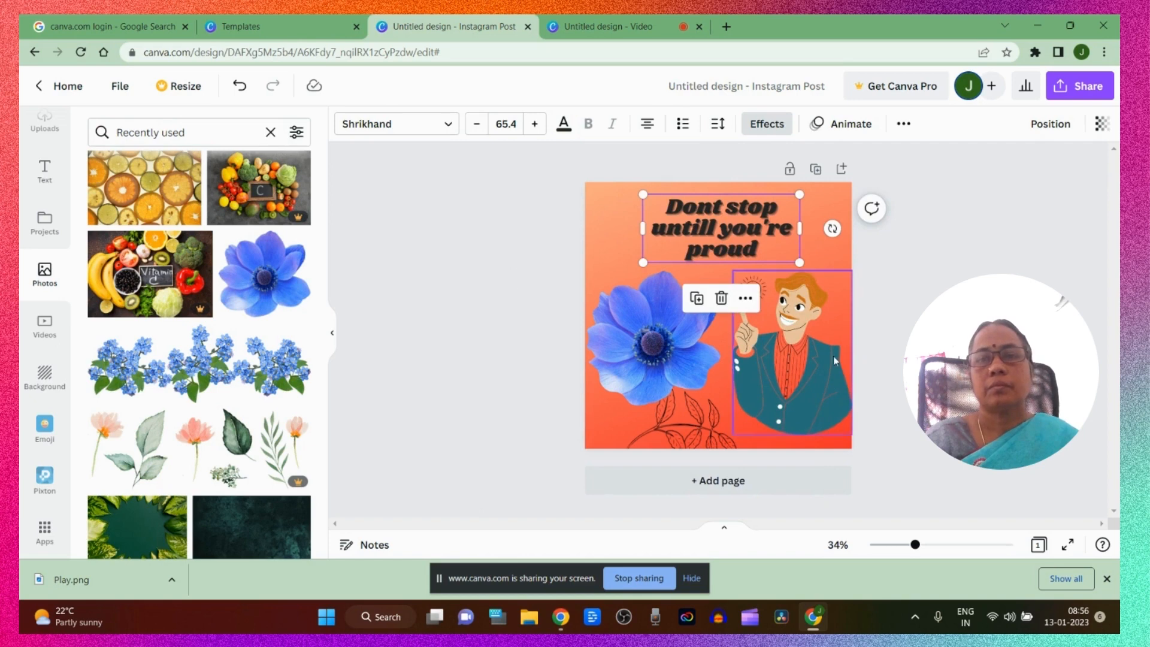
click(809, 368)
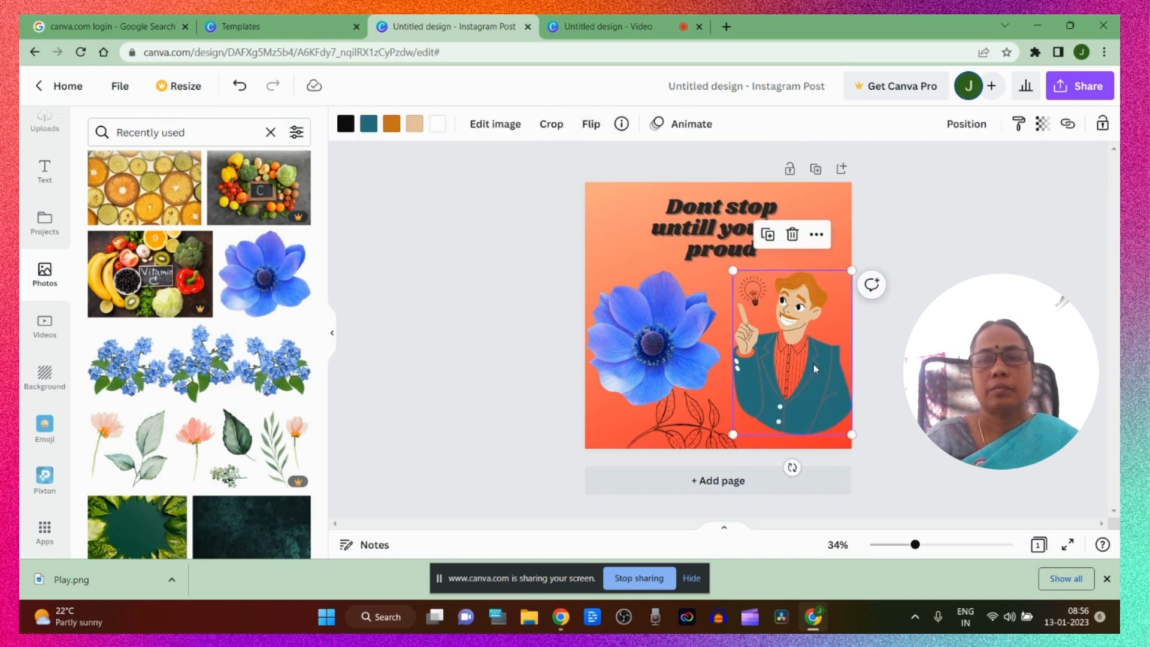
double_click(813, 364)
double_click(811, 367)
click(634, 242)
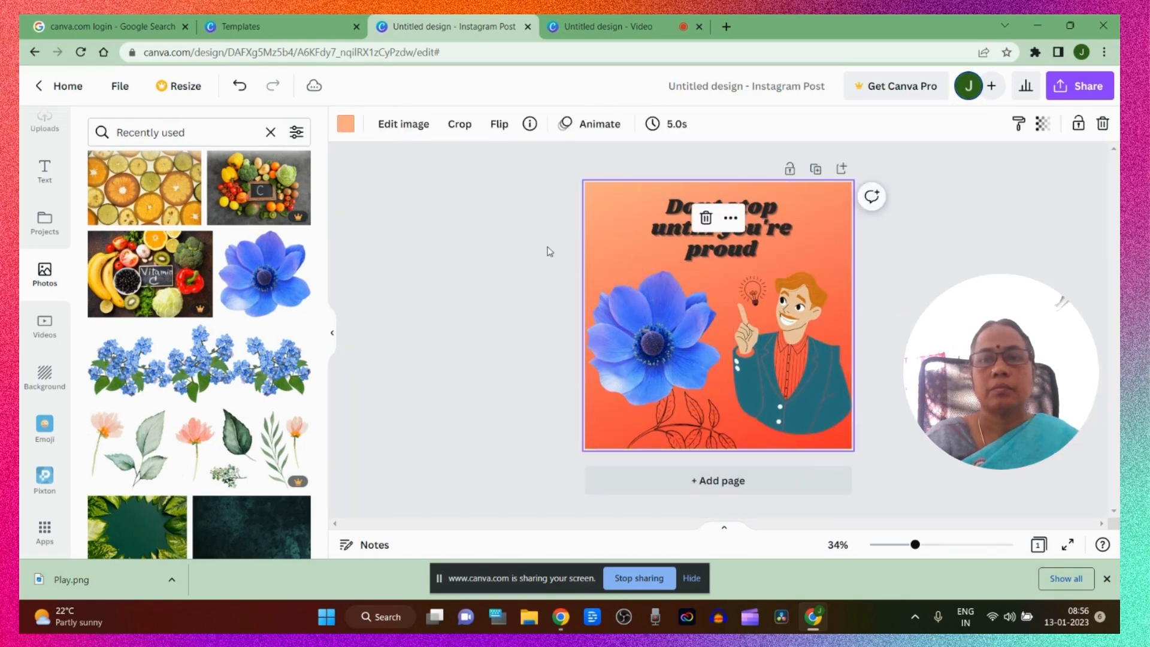
Recolour the black leaf drawing with the dark teal from the document colours.
double_click(681, 419)
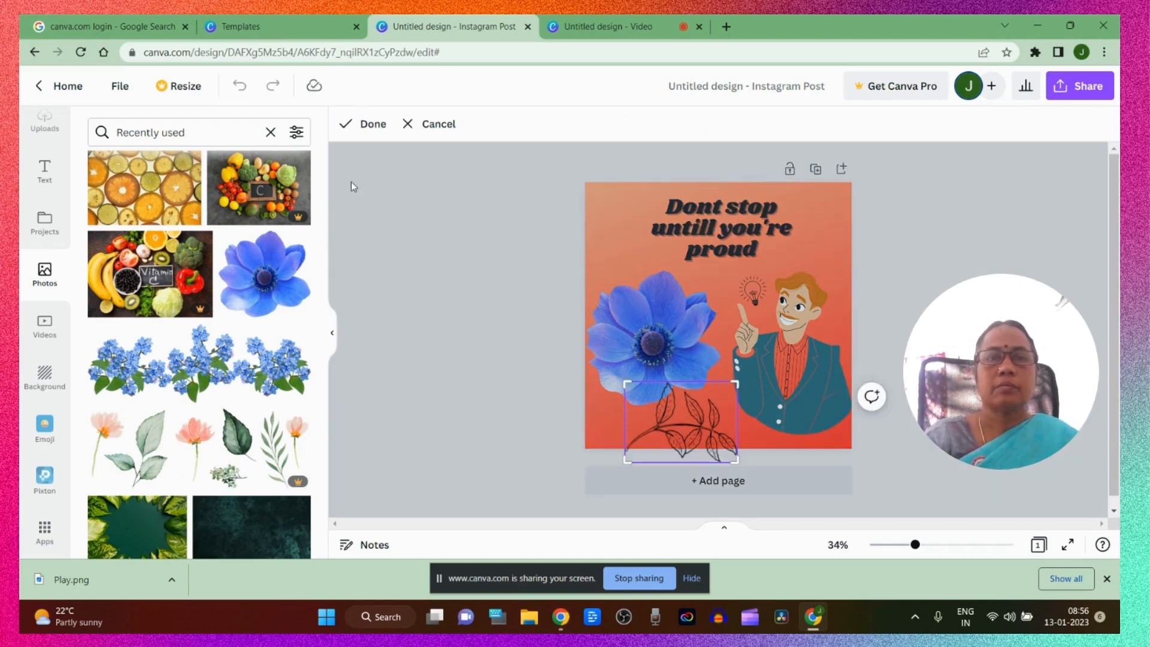
click(411, 243)
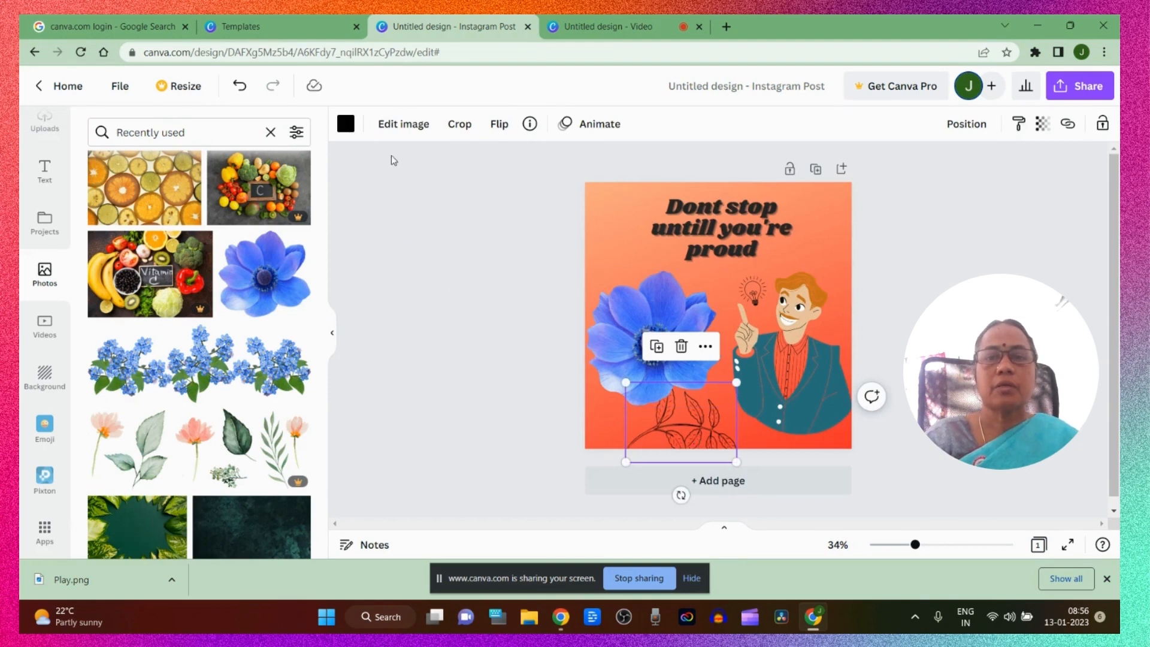
click(346, 123)
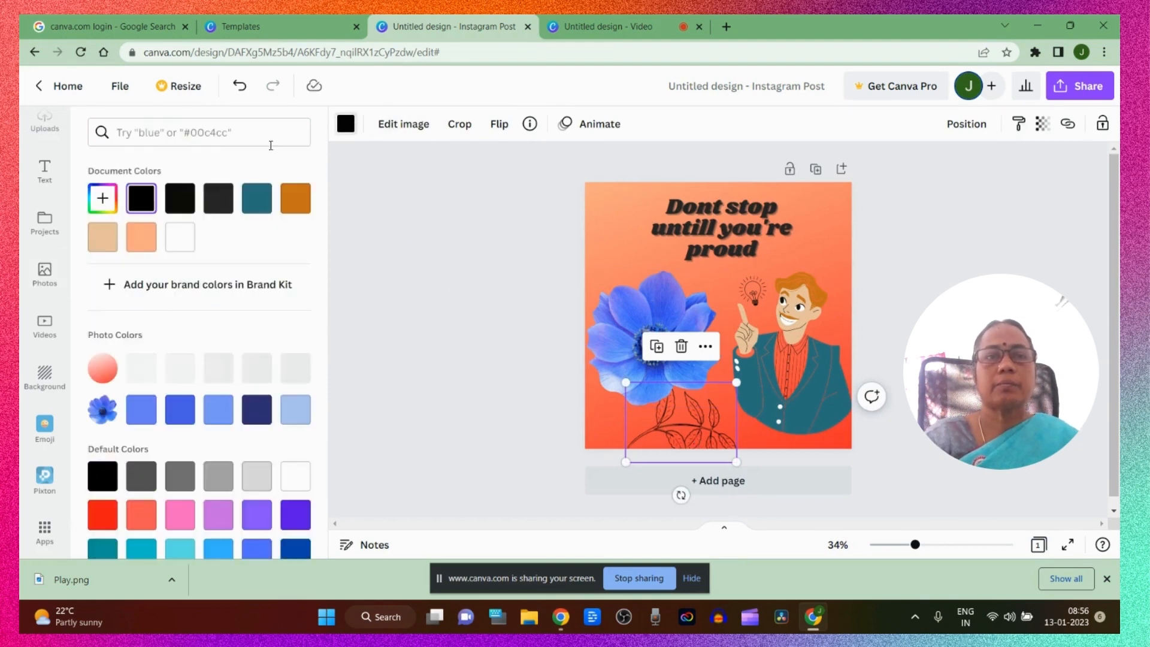
click(257, 198)
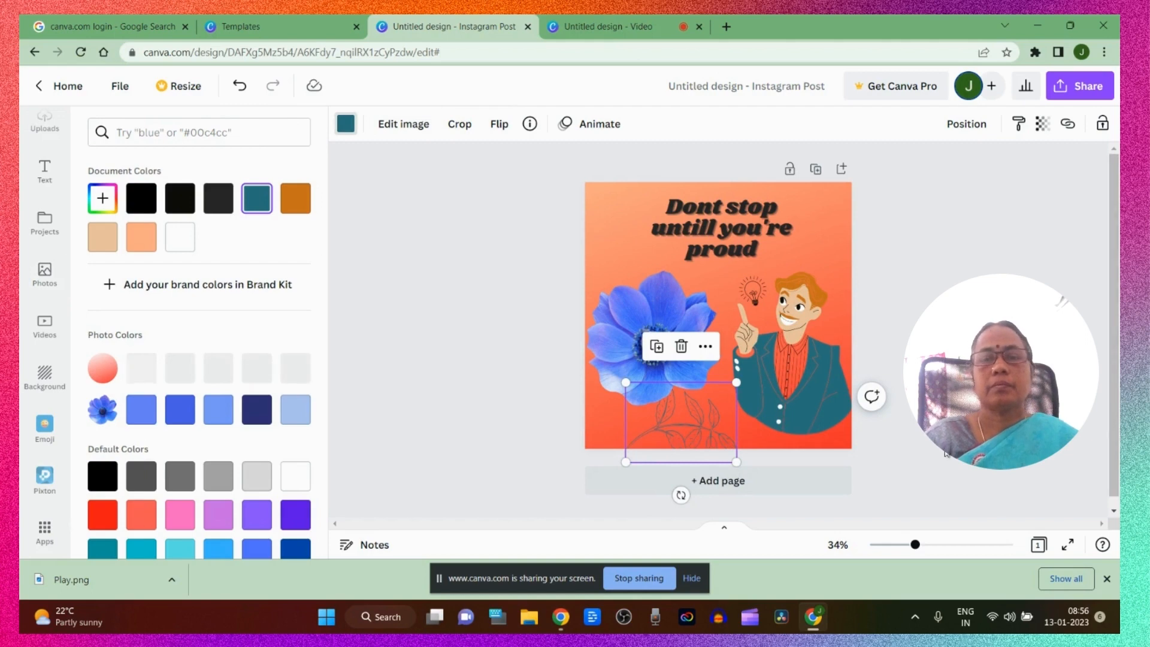
key(Escape)
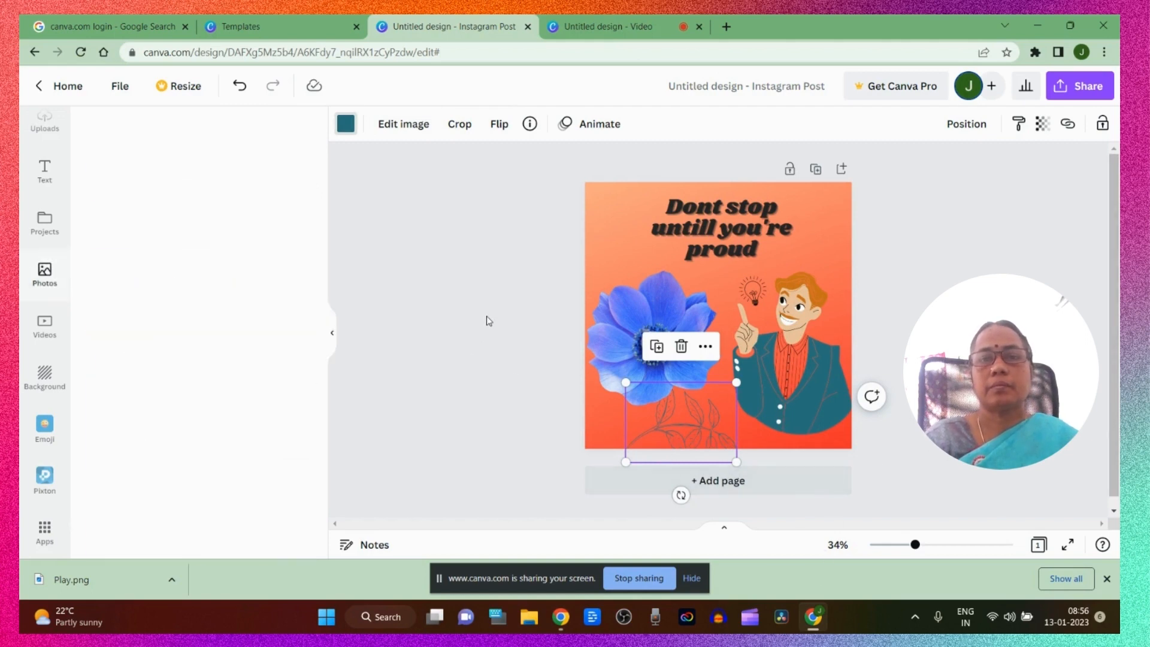
click(924, 296)
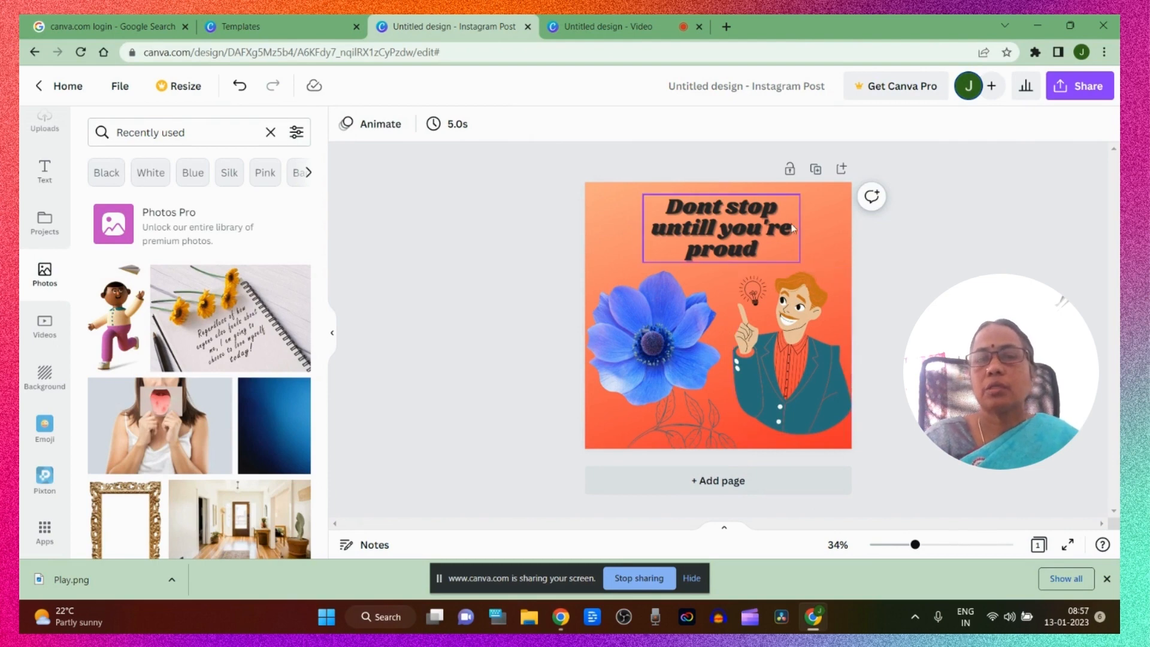
Download the Instagram post as a PNG at 1,080 × 1,080 px and close the download notice.
click(1082, 87)
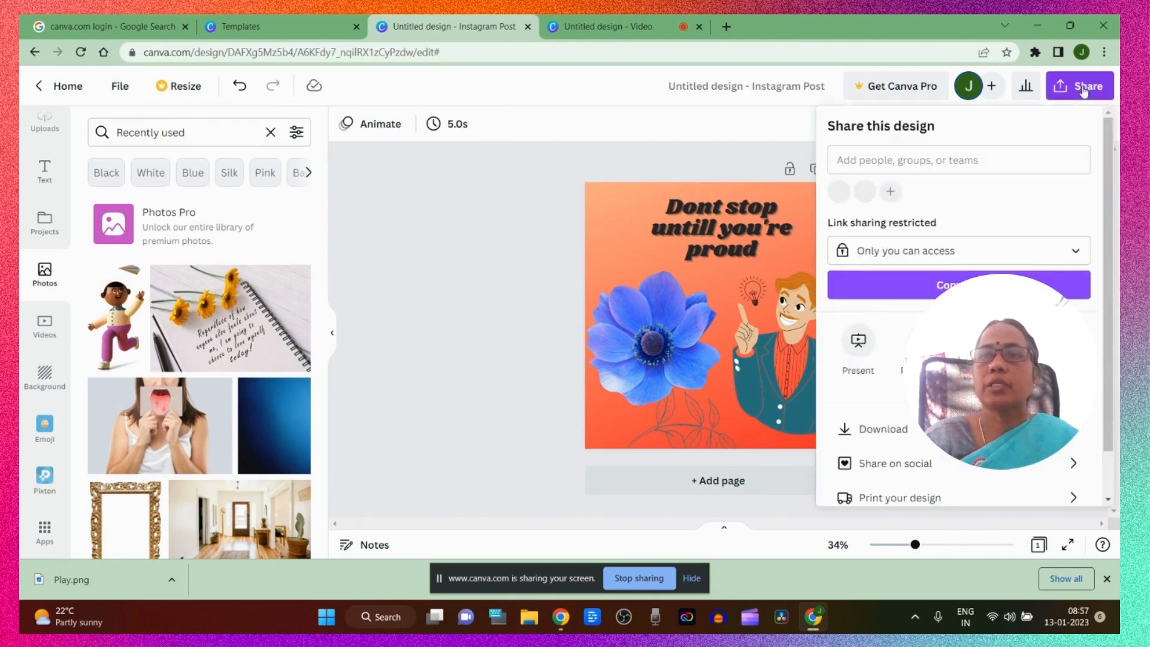
click(1083, 89)
click(1084, 88)
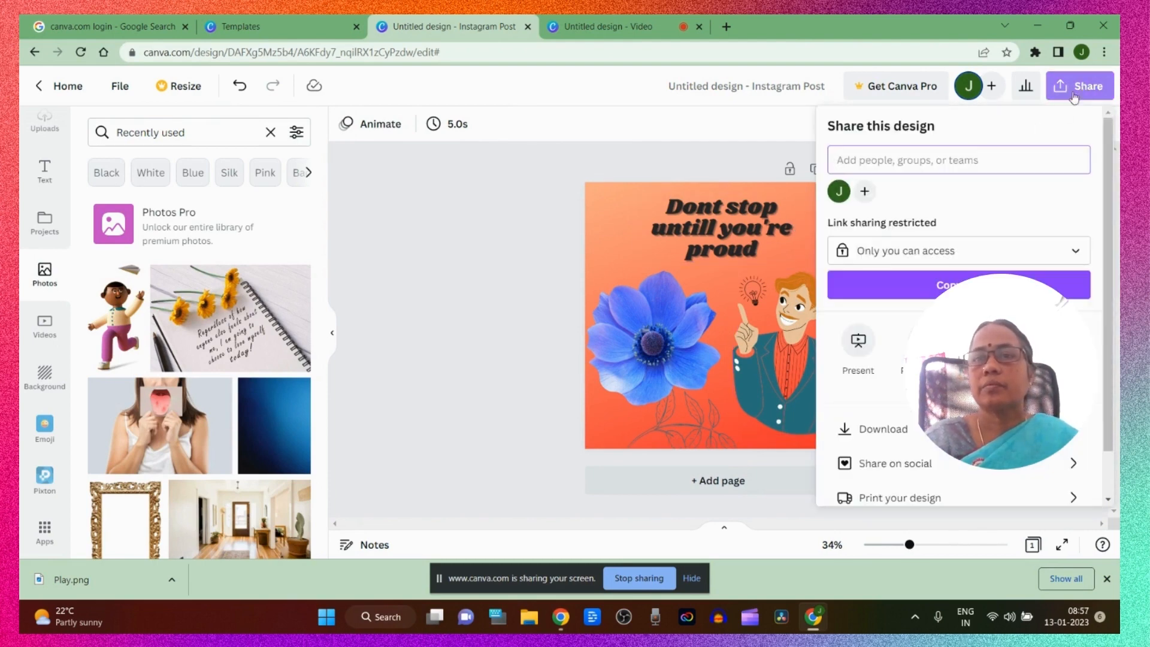
click(886, 439)
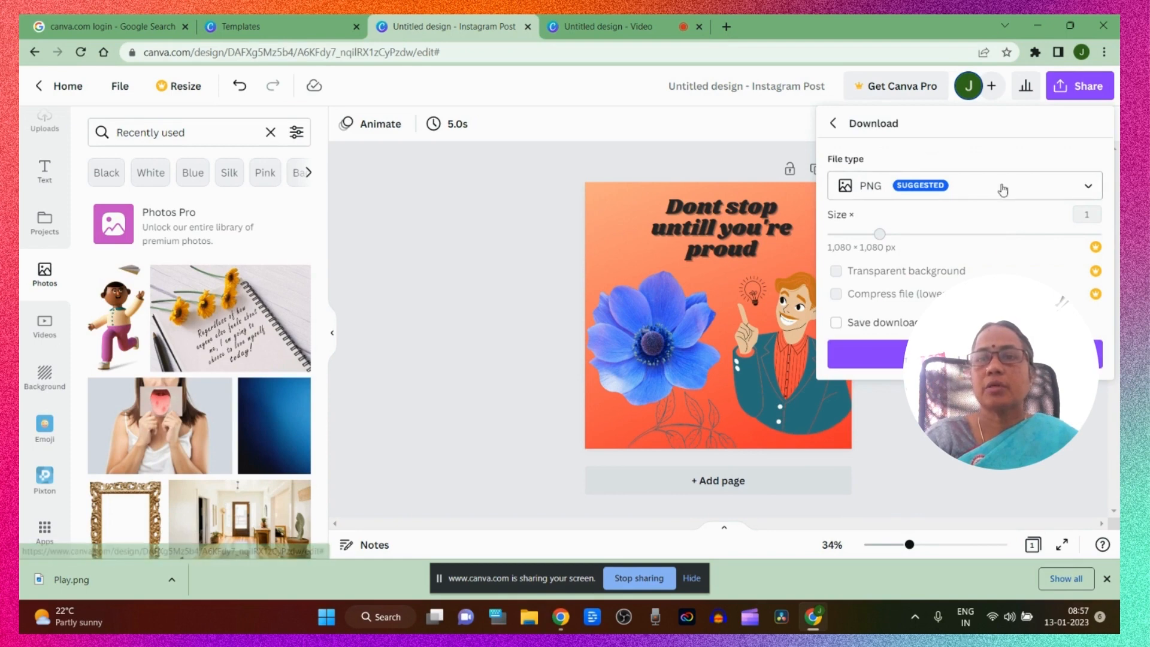
click(958, 353)
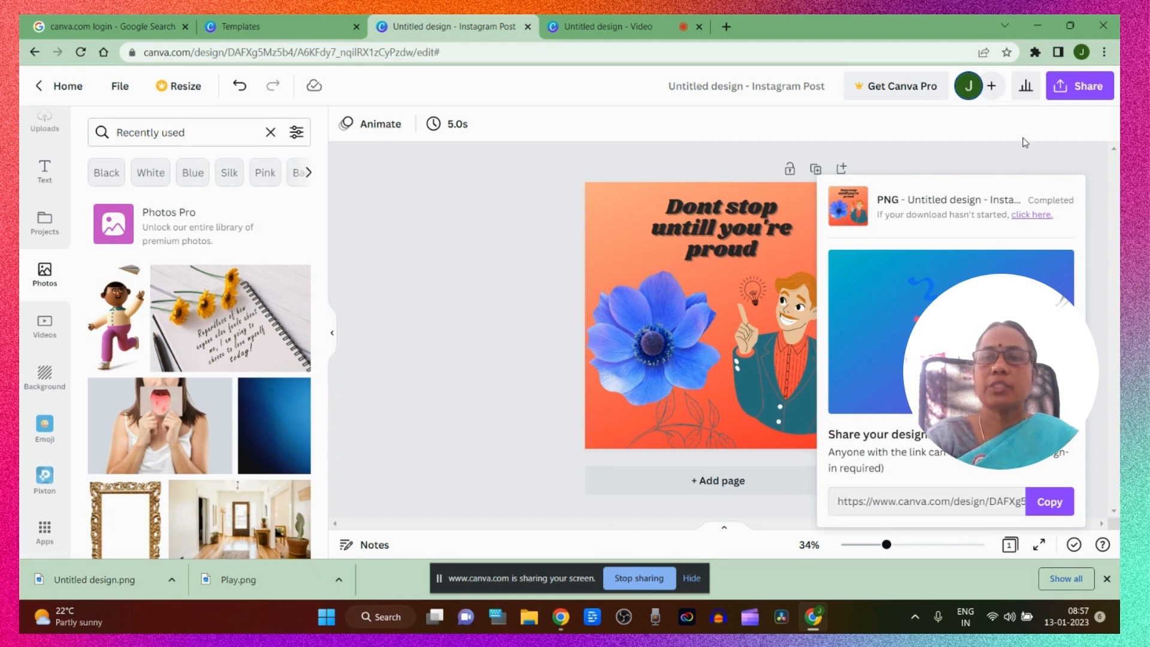
click(987, 154)
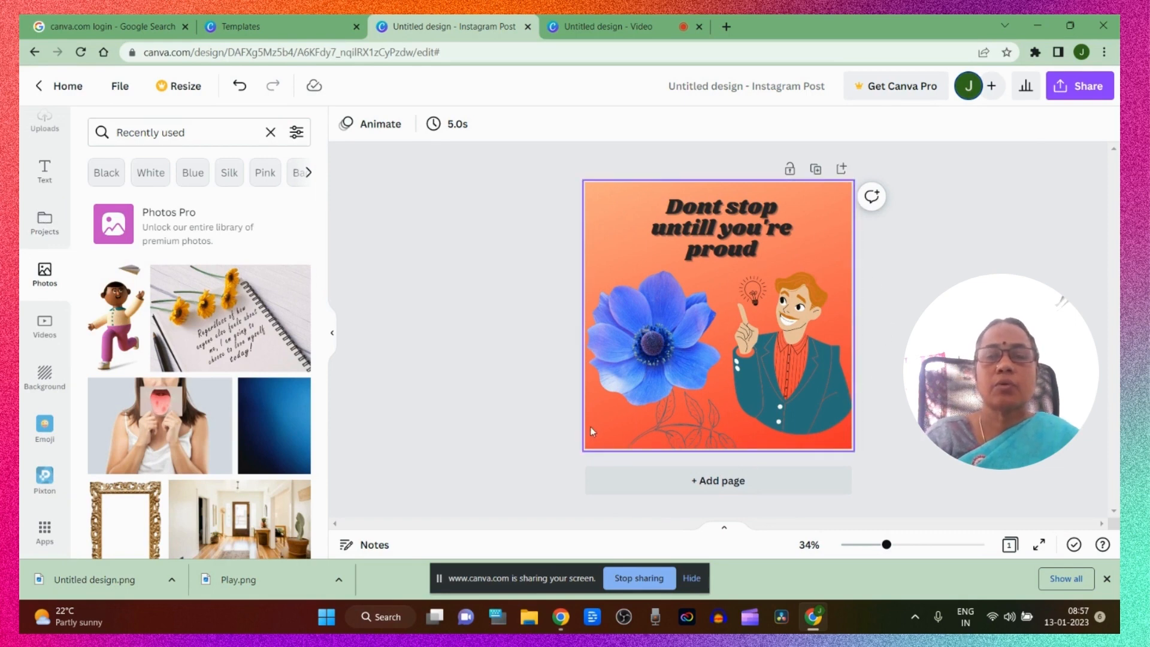
Recolour the light orange tone of the gradient background with the custom soft peach #F6B596.
click(619, 238)
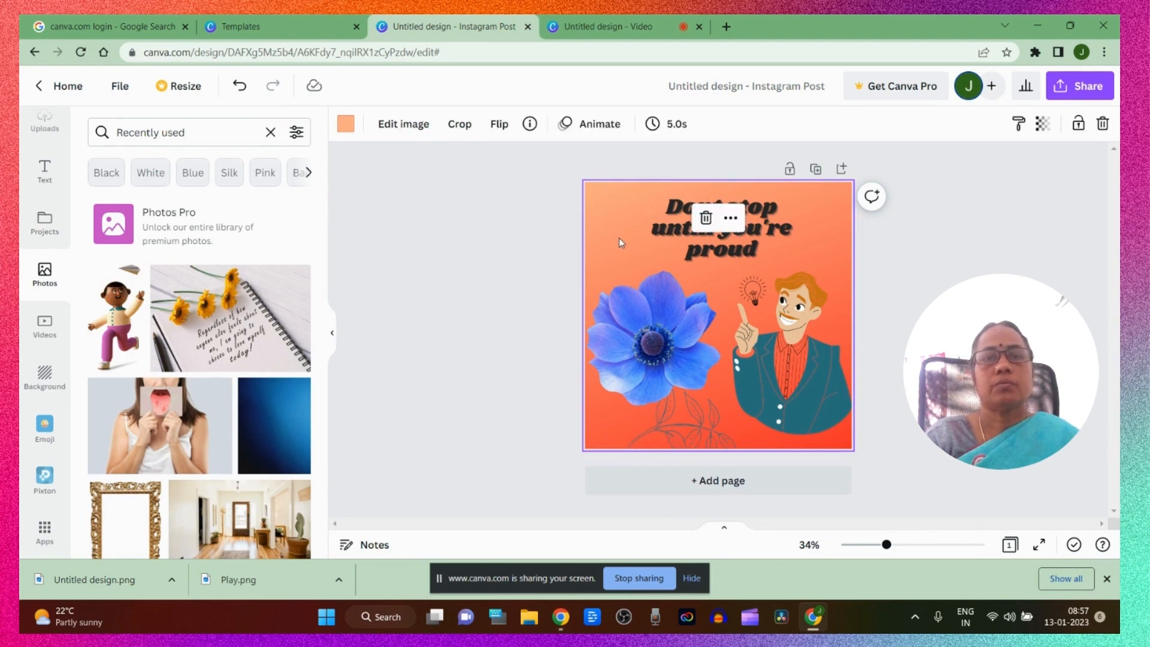
click(349, 128)
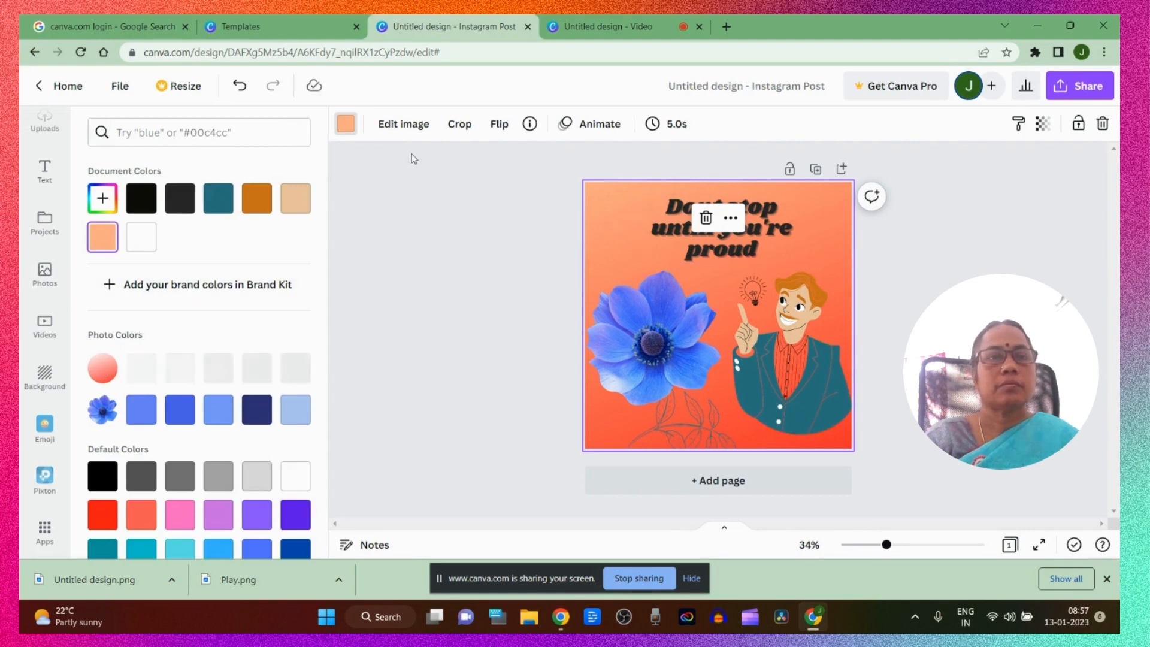
click(115, 211)
mouse_move(190, 238)
mouse_down()
mouse_move(158, 243)
mouse_move(211, 268)
mouse_move(251, 307)
mouse_move(275, 269)
mouse_move(273, 225)
mouse_move(182, 237)
mouse_up()
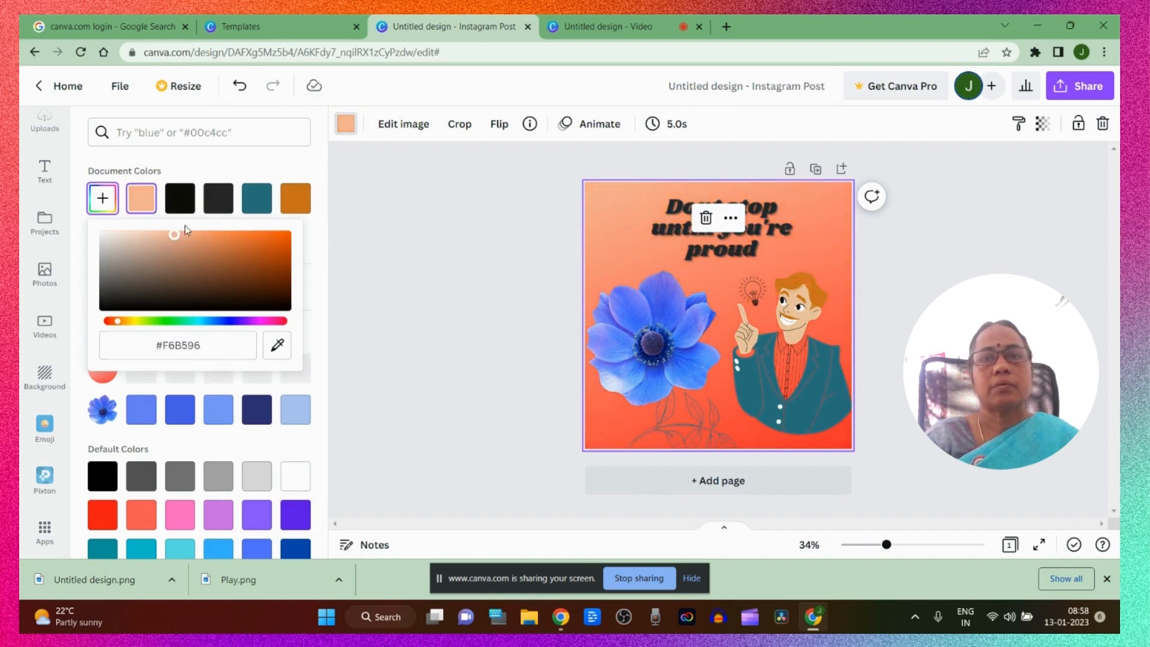
click(884, 319)
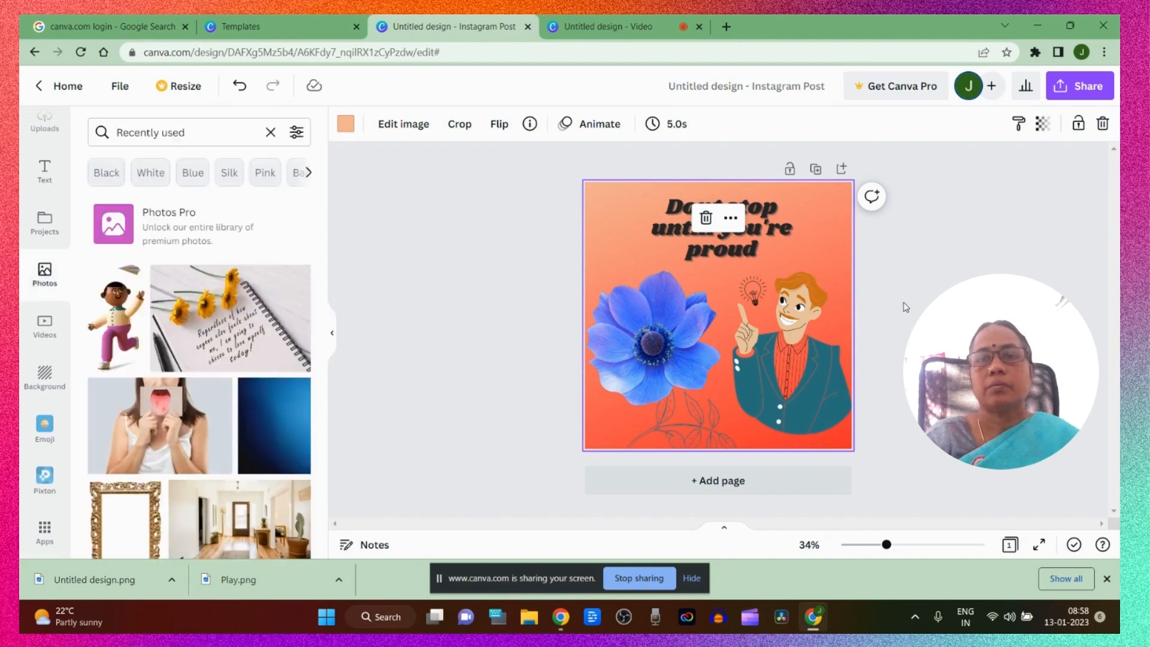